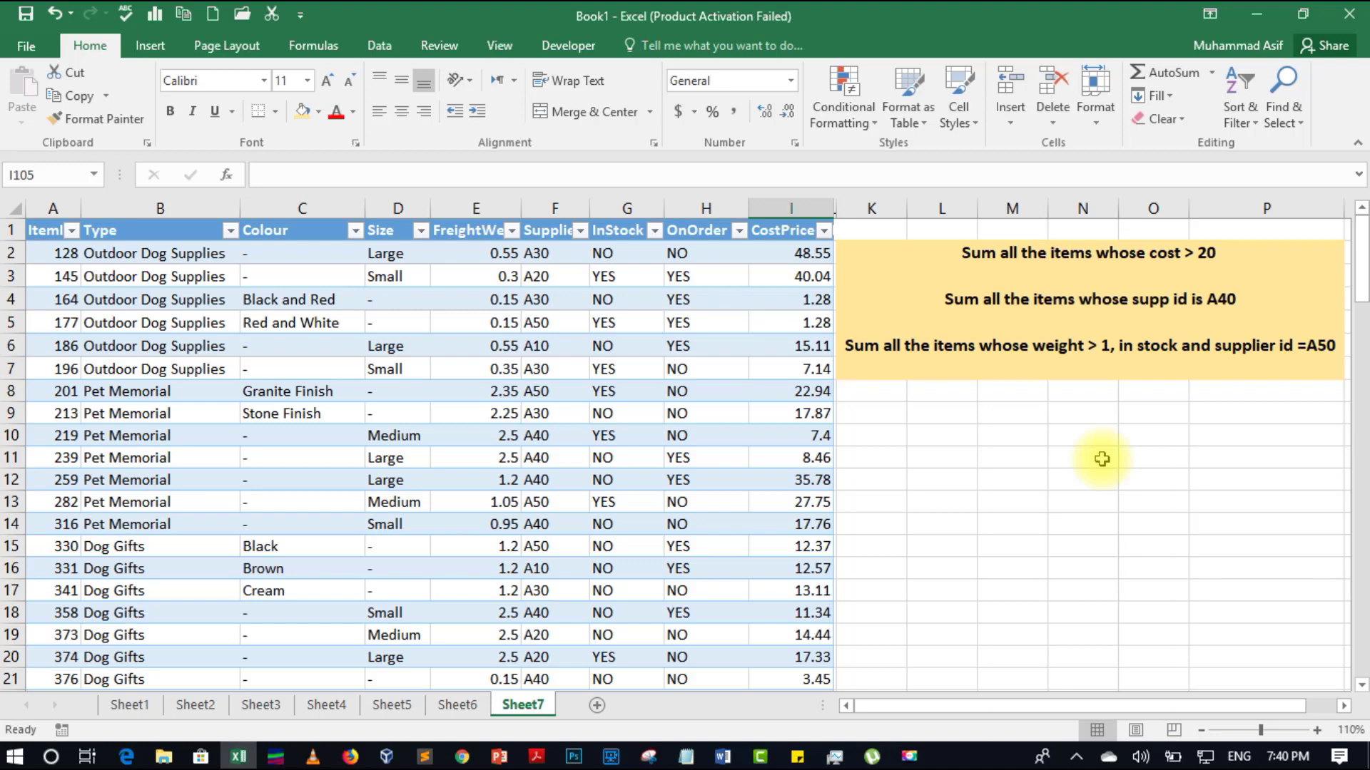
- Total the cost prices in I2:I19 with a SUM formula in cell L12, and clear that cell again
{"action": "left_click", "coordinate": [971, 476]}
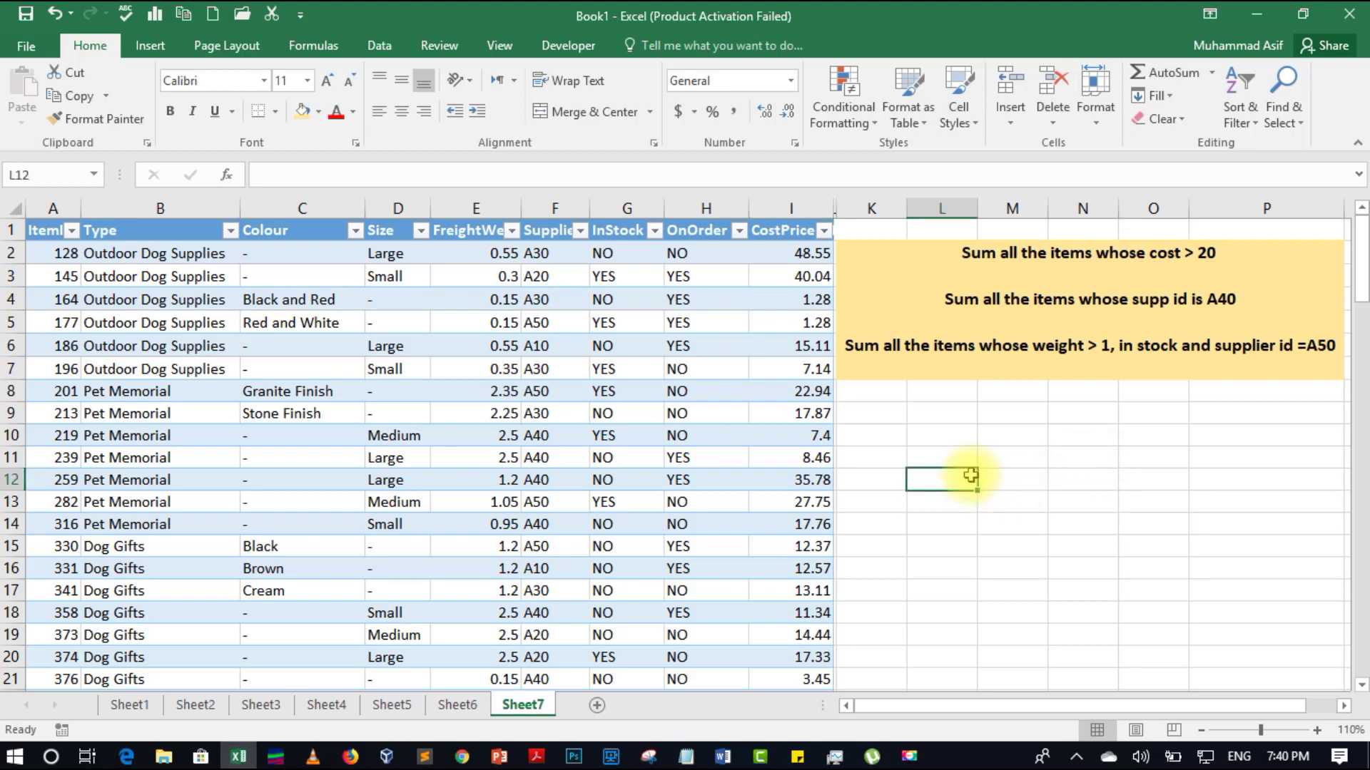
{"action": "type", "text": "="}
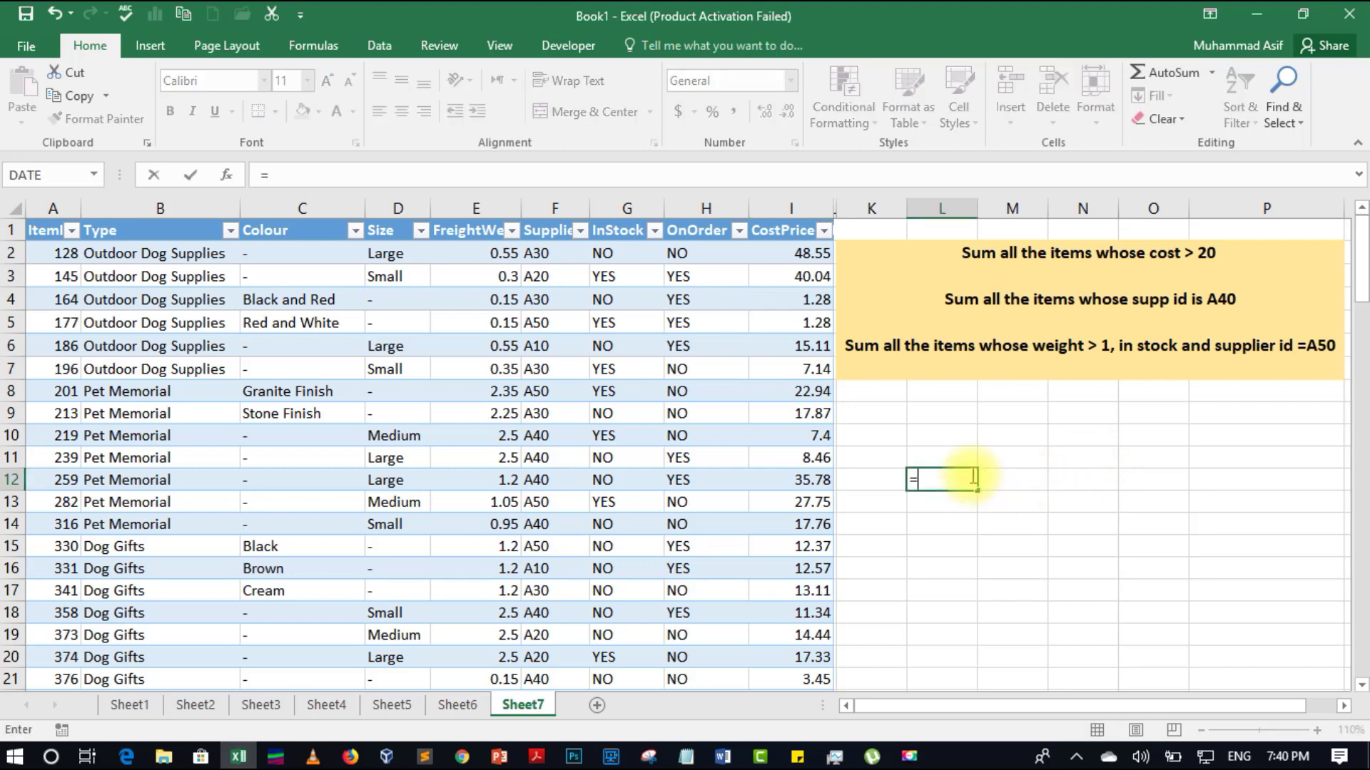
{"action": "type", "text": "s"}
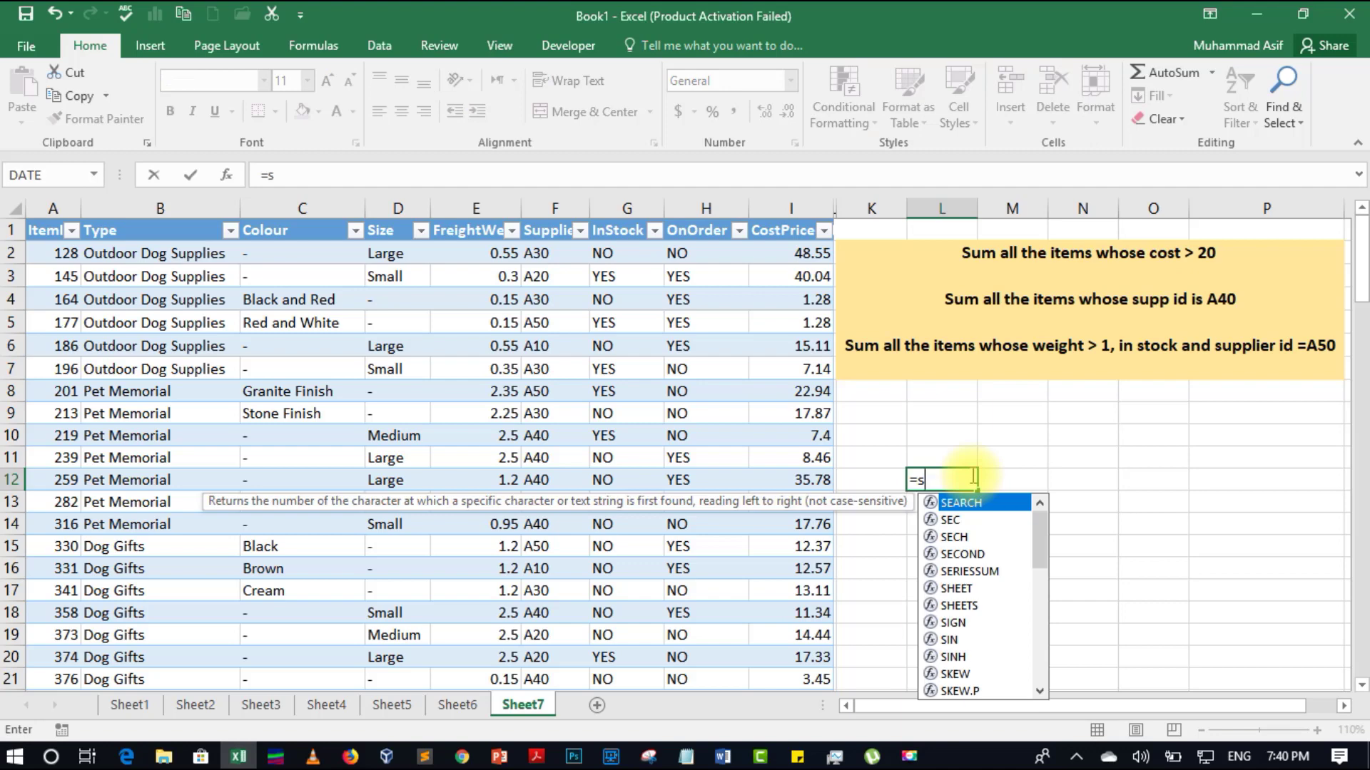
{"action": "type", "text": "um("}
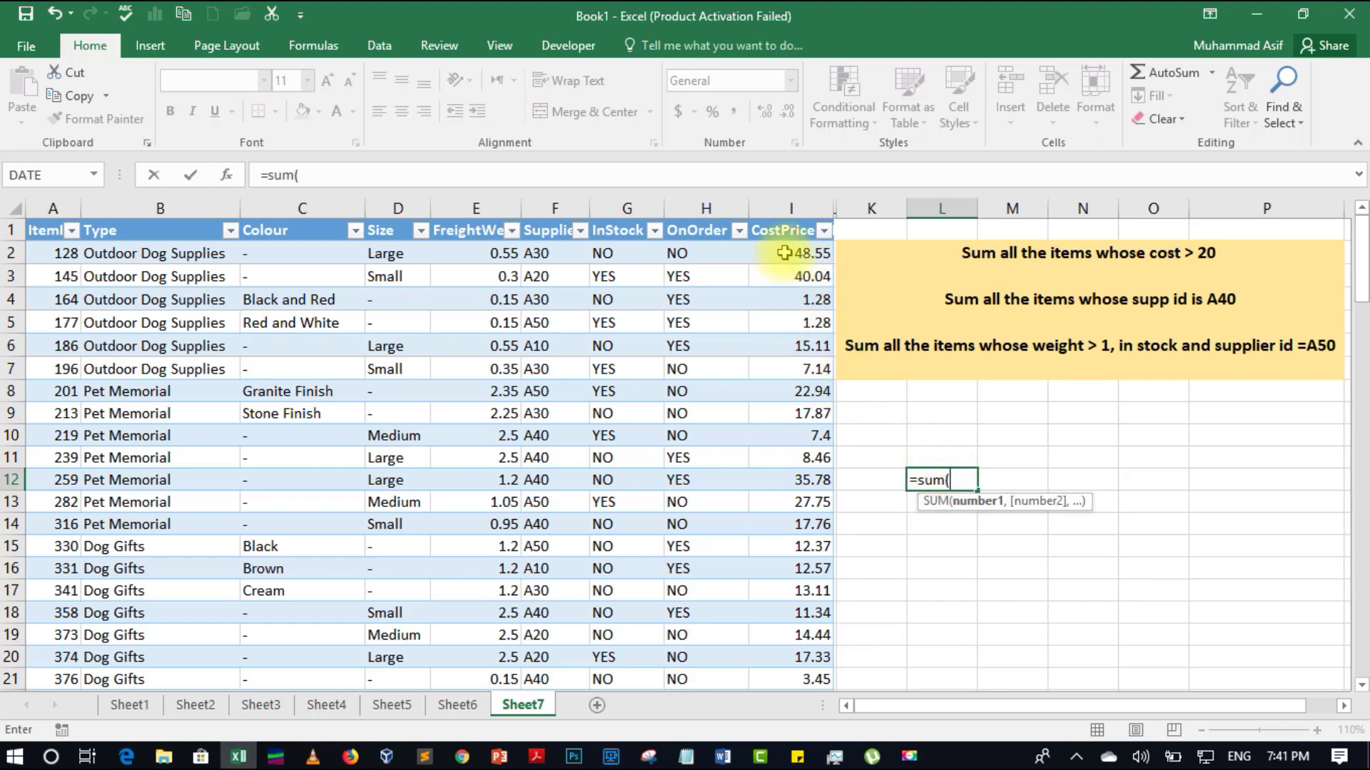
{"action": "left_click_drag", "start_coordinate": [792, 251], "coordinate": [790, 630]}
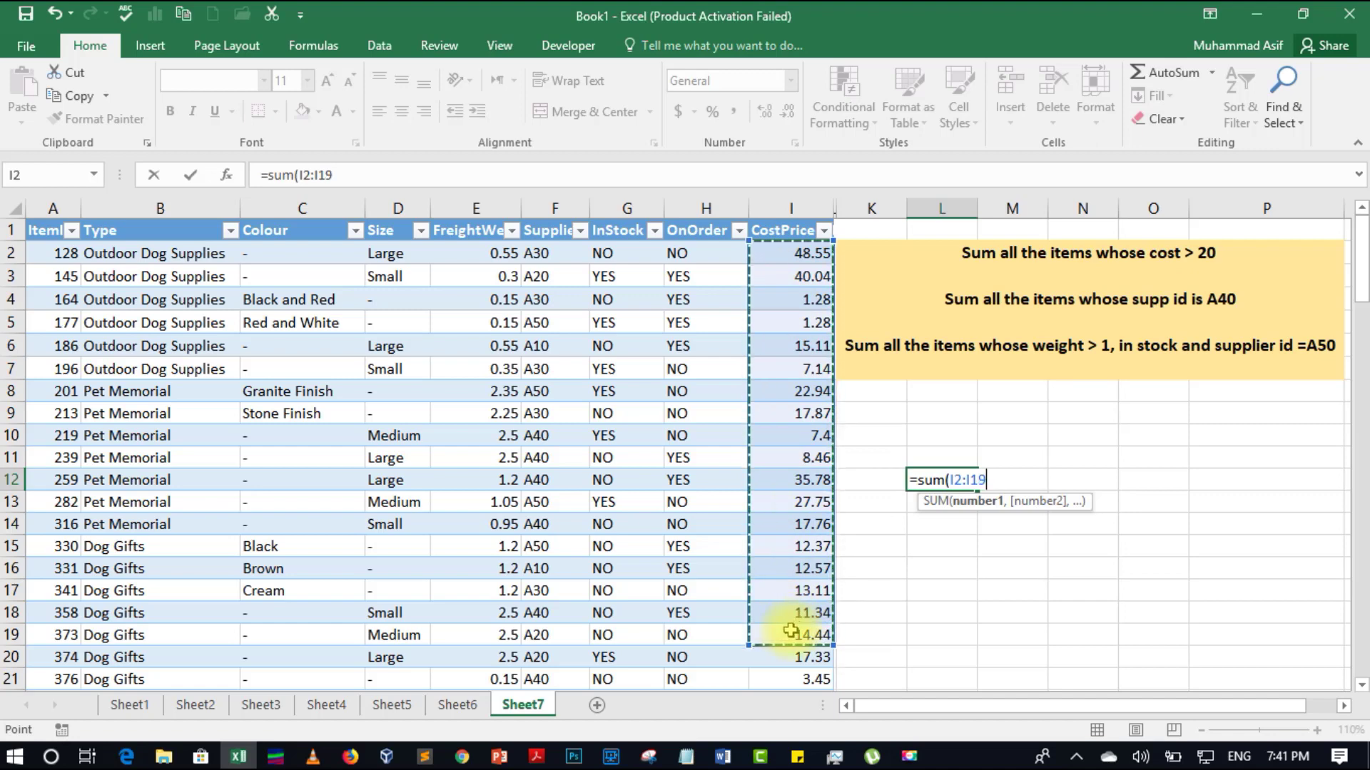
{"action": "type", "text": ")"}
{"action": "key", "text": "Return"}
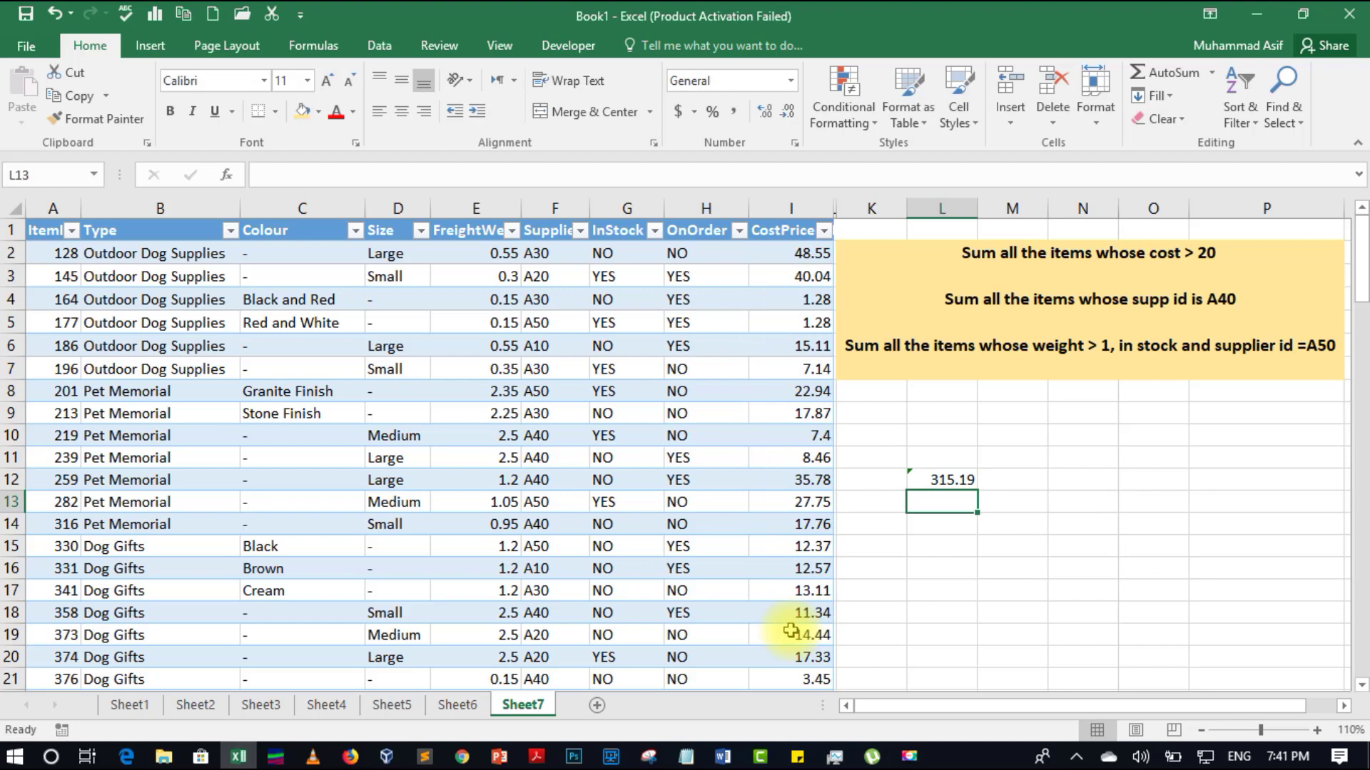
{"action": "left_click", "coordinate": [932, 483]}
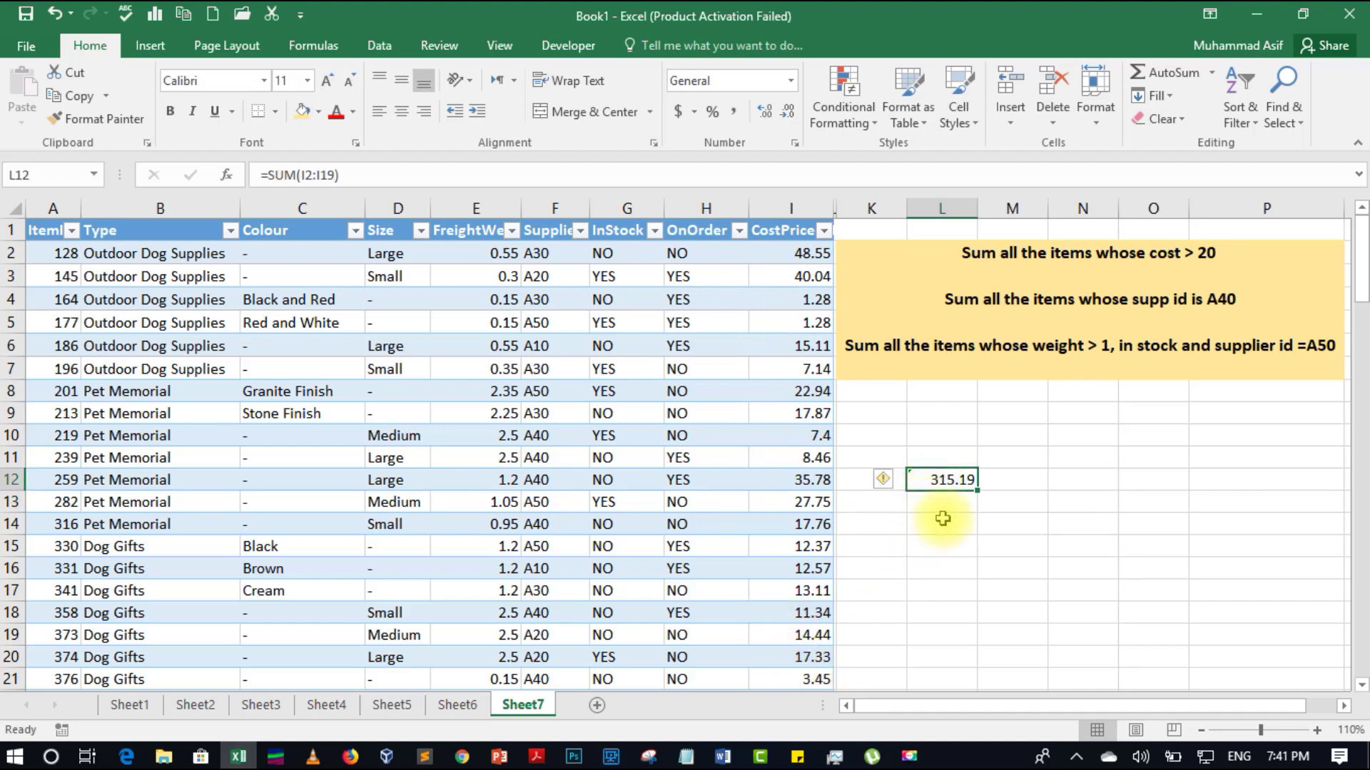
{"action": "key", "text": "Delete"}
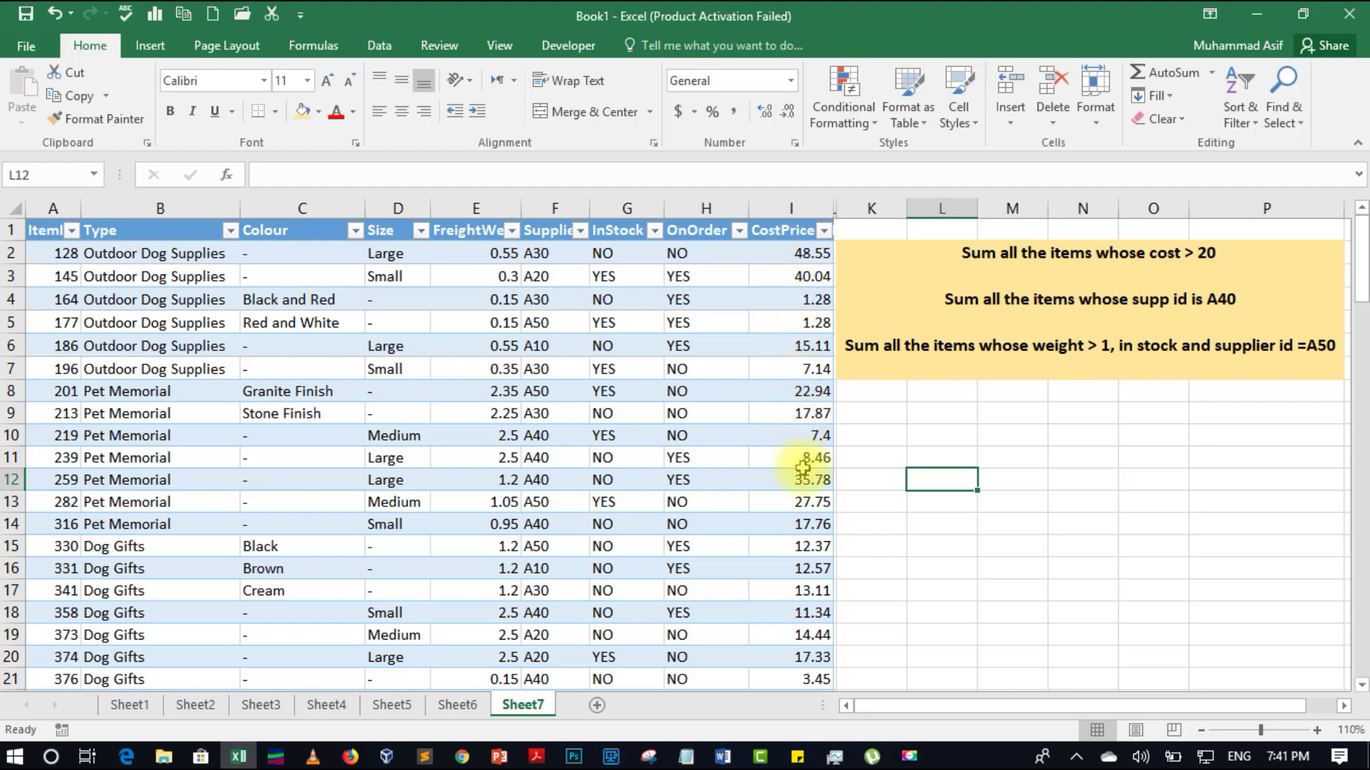
{"action": "left_click", "coordinate": [781, 483]}
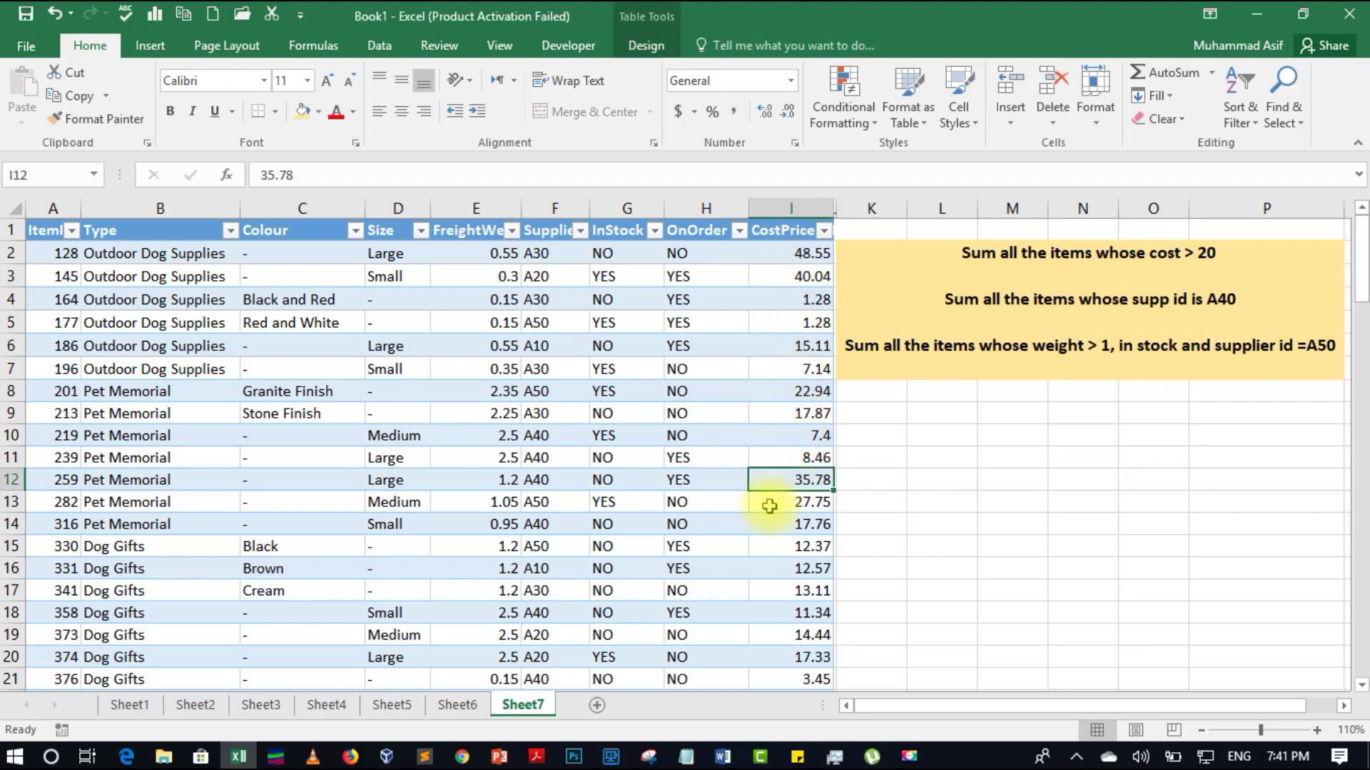
{"action": "left_click", "coordinate": [769, 505]}
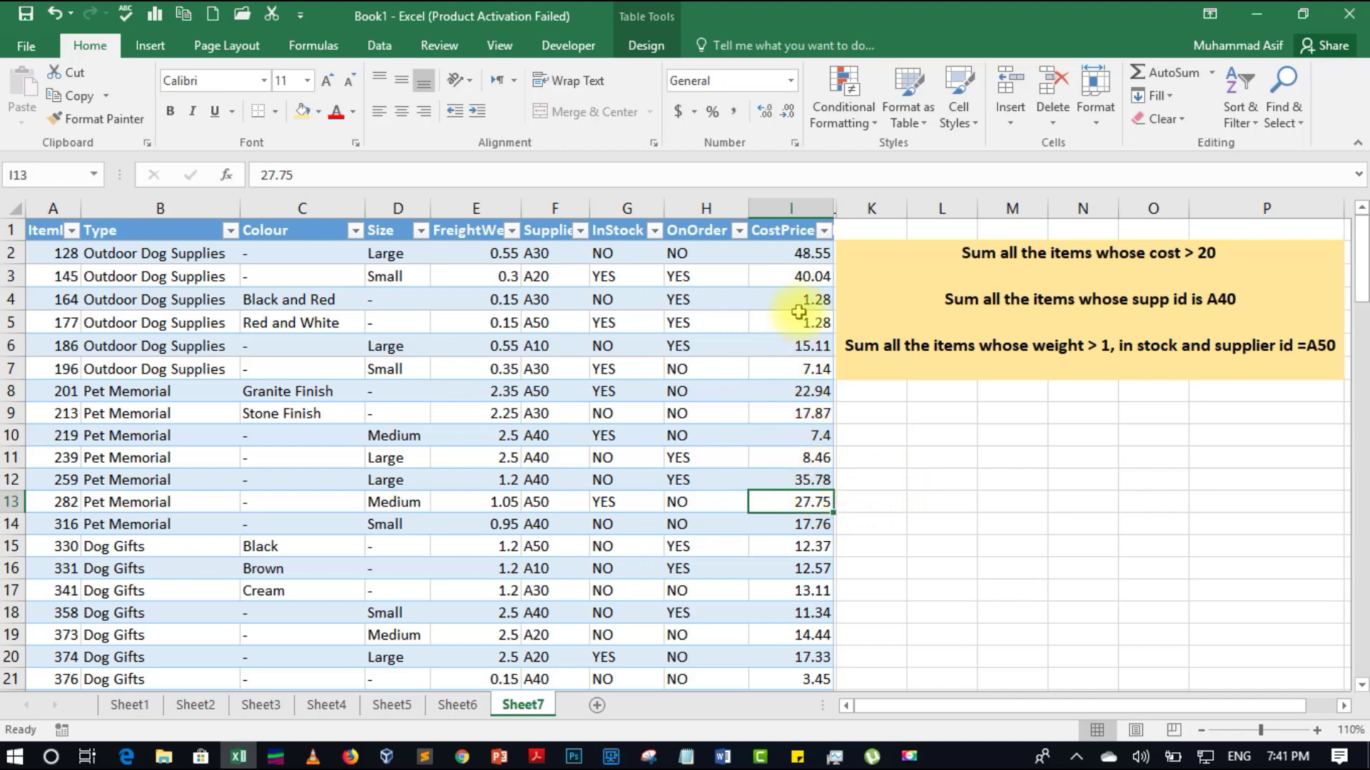
- Enter =SUMIF(I:I,">20") in K3 to sum the cost prices above 20, and select the cell to check its formula
{"action": "left_click", "coordinate": [1034, 273]}
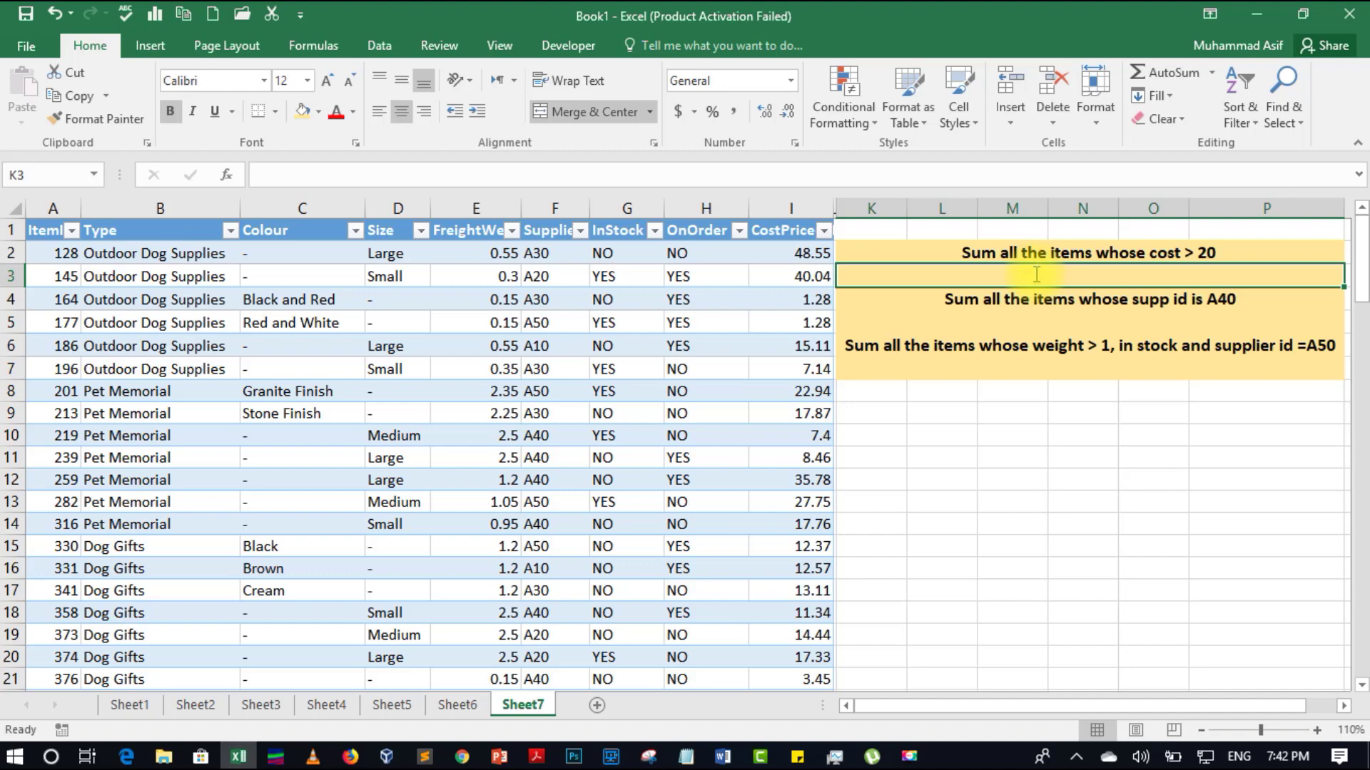
{"action": "type", "text": "=sum"}
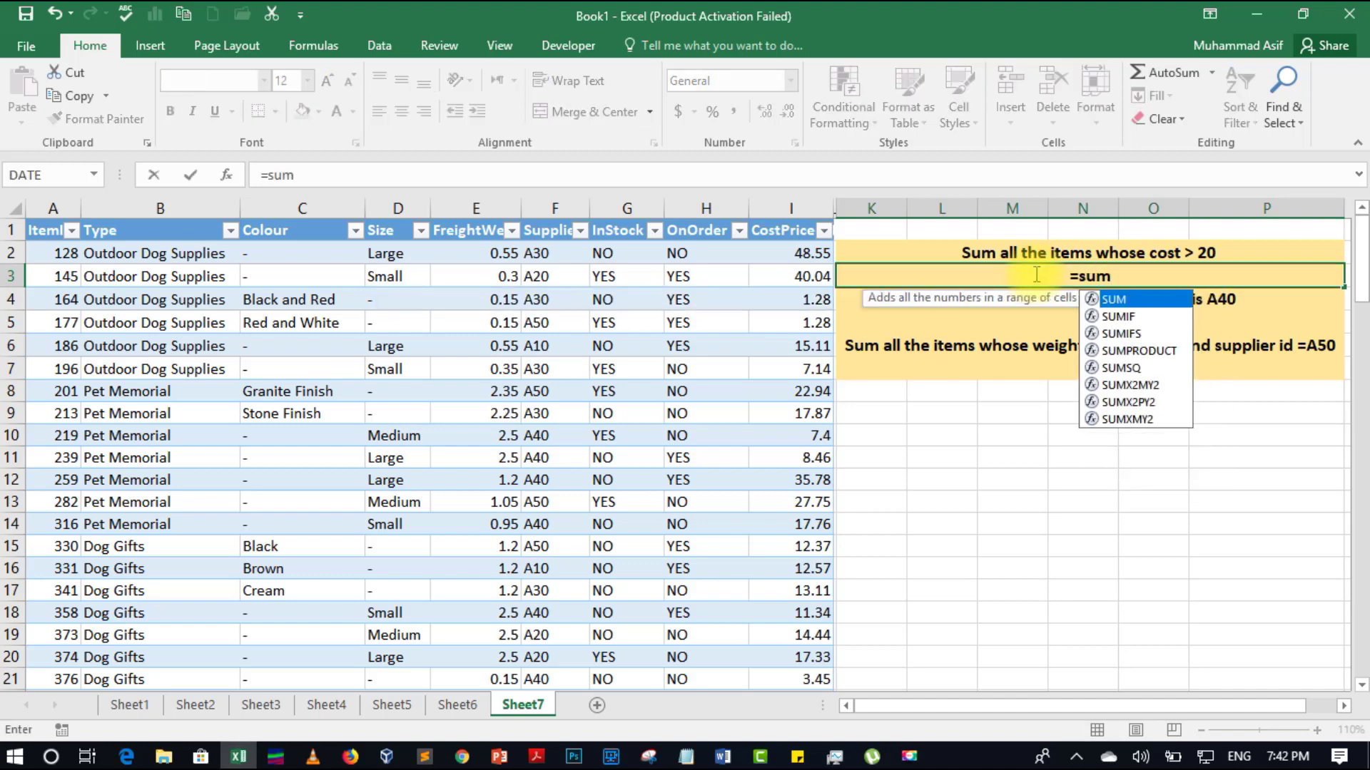
{"action": "type", "text": "if"}
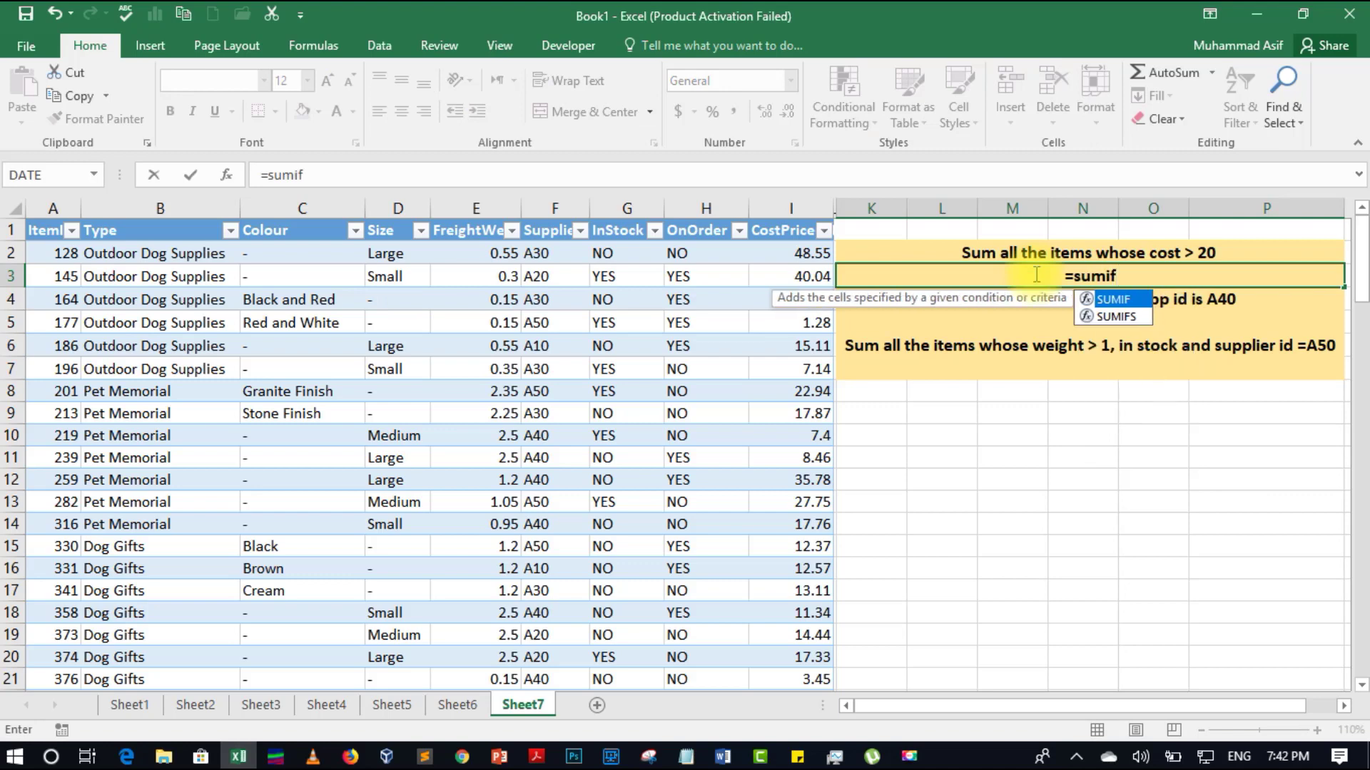
{"action": "type", "text": "("}
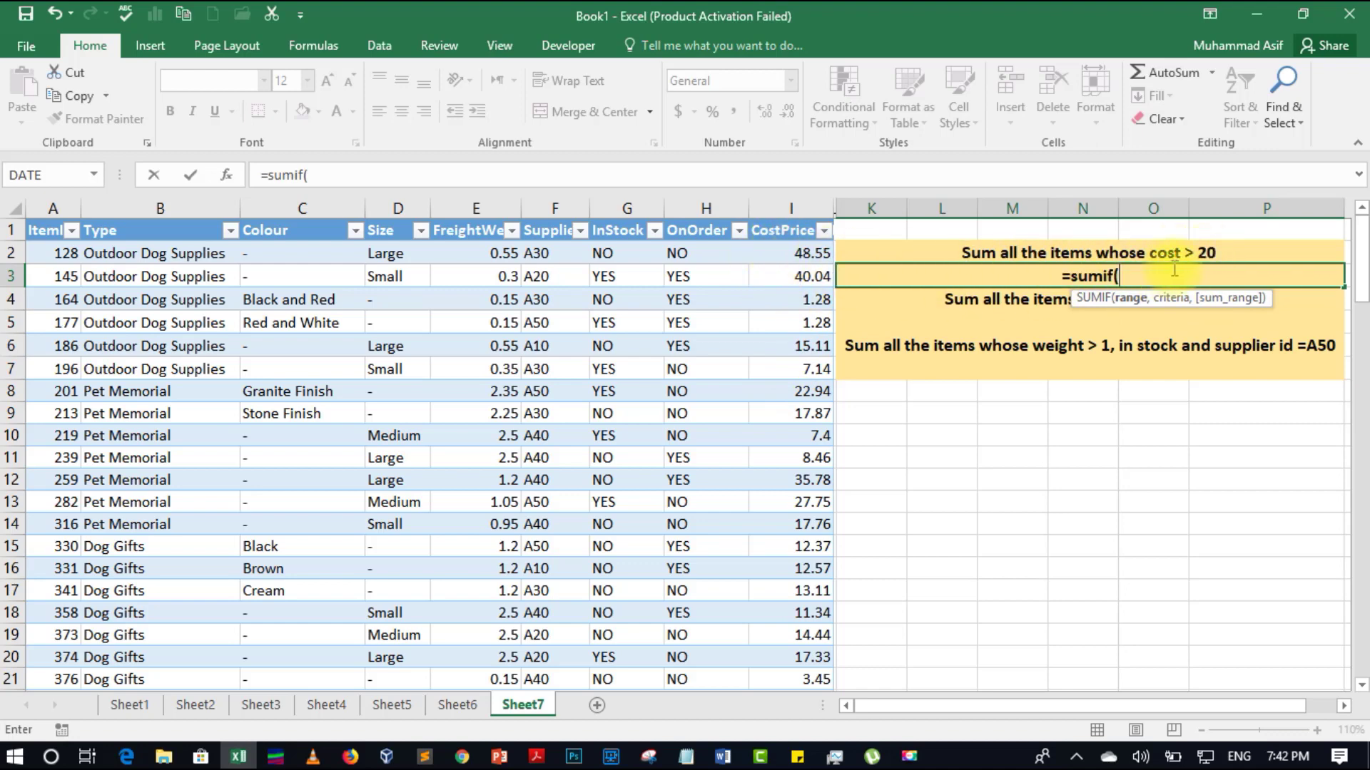
{"action": "left_click", "coordinate": [792, 208]}
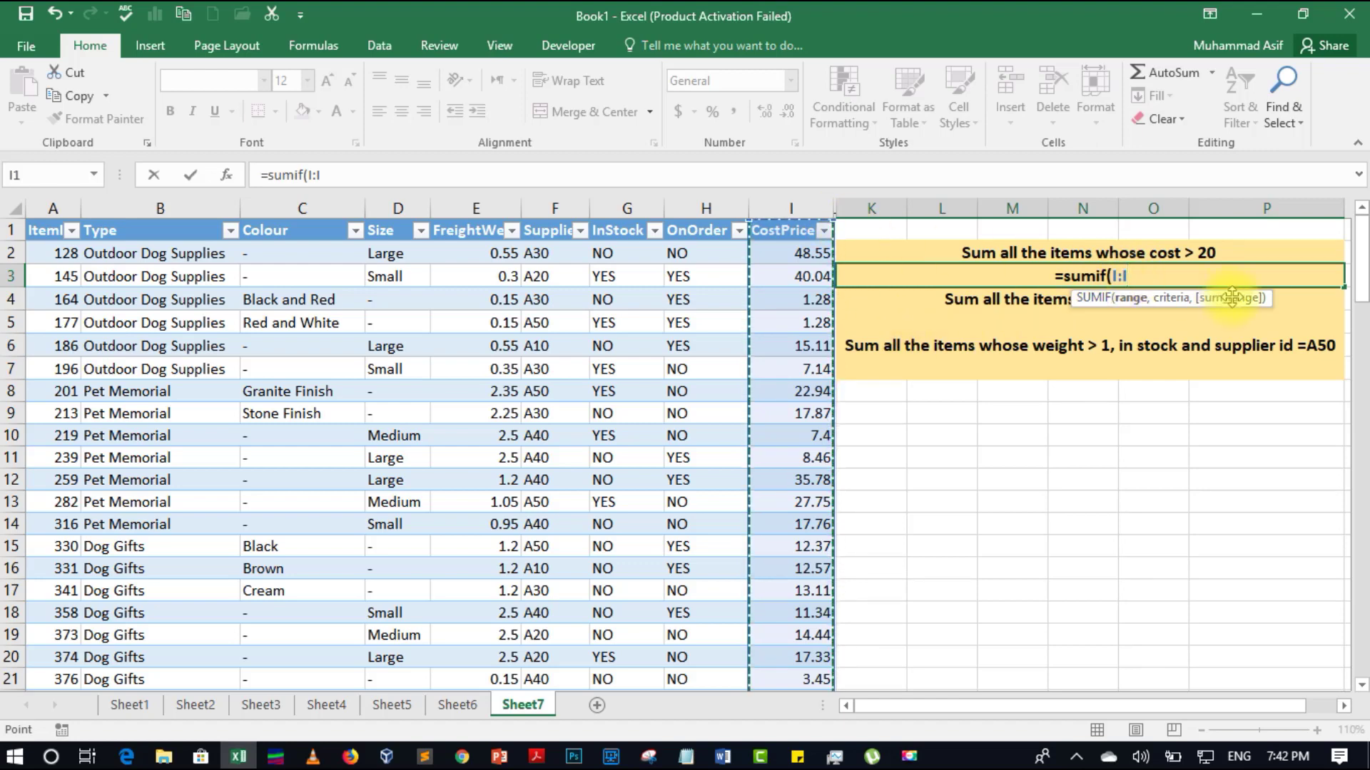
{"action": "type", "text": ","}
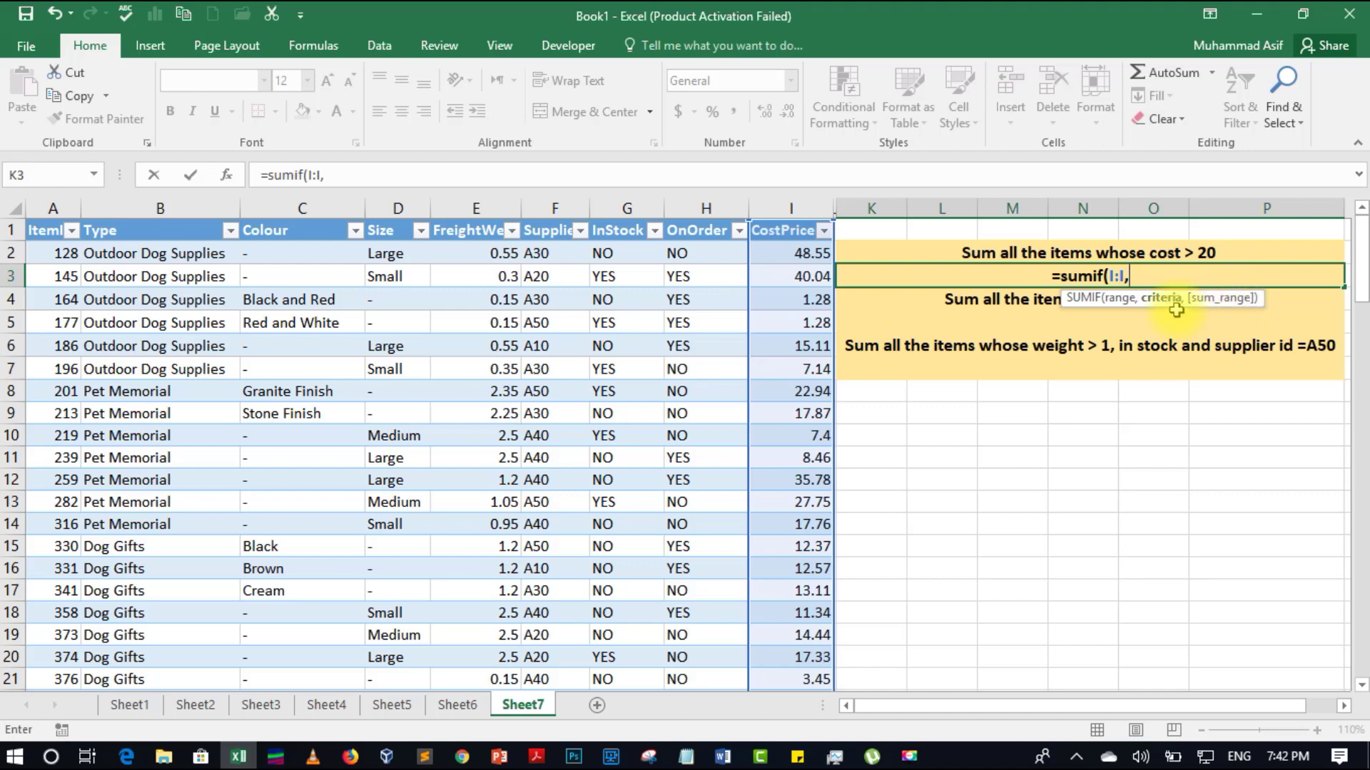
{"action": "type", "text": "\""}
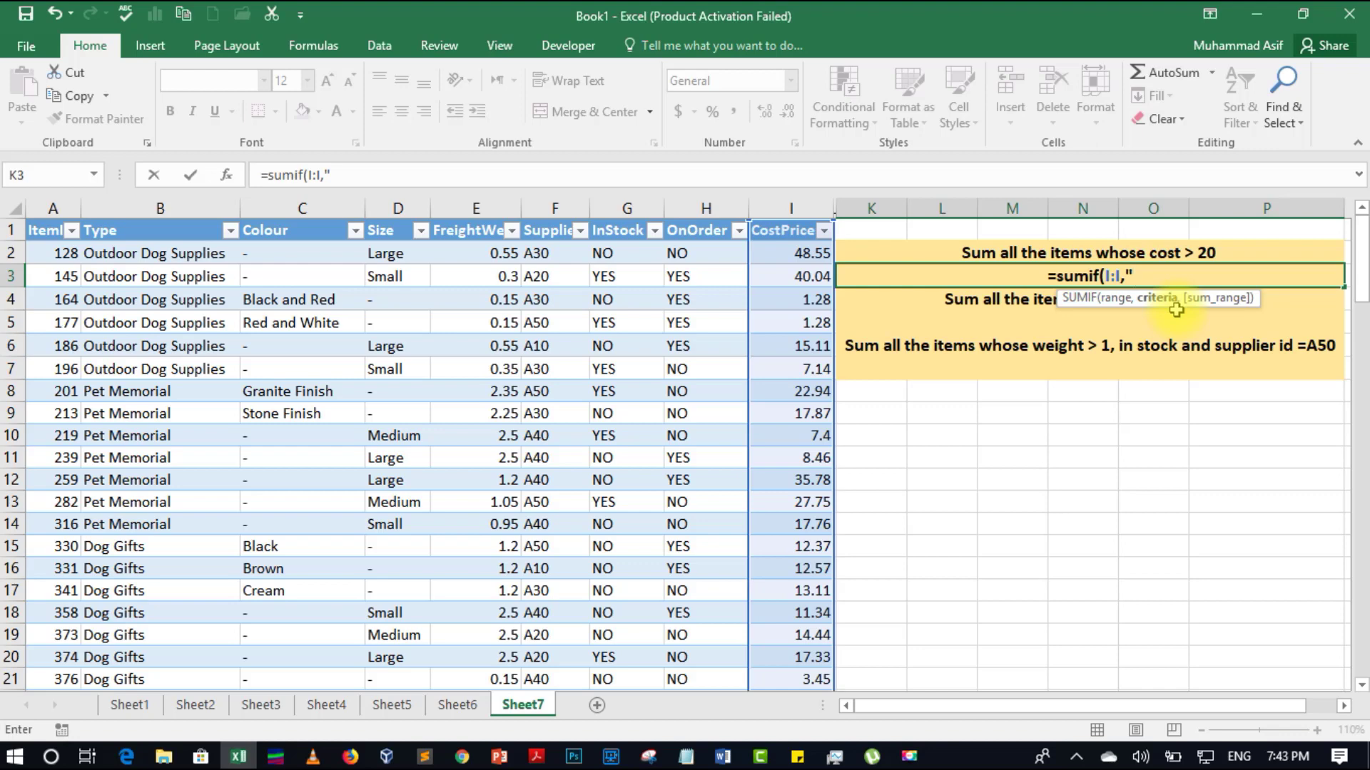
{"action": "type", "text": ">"}
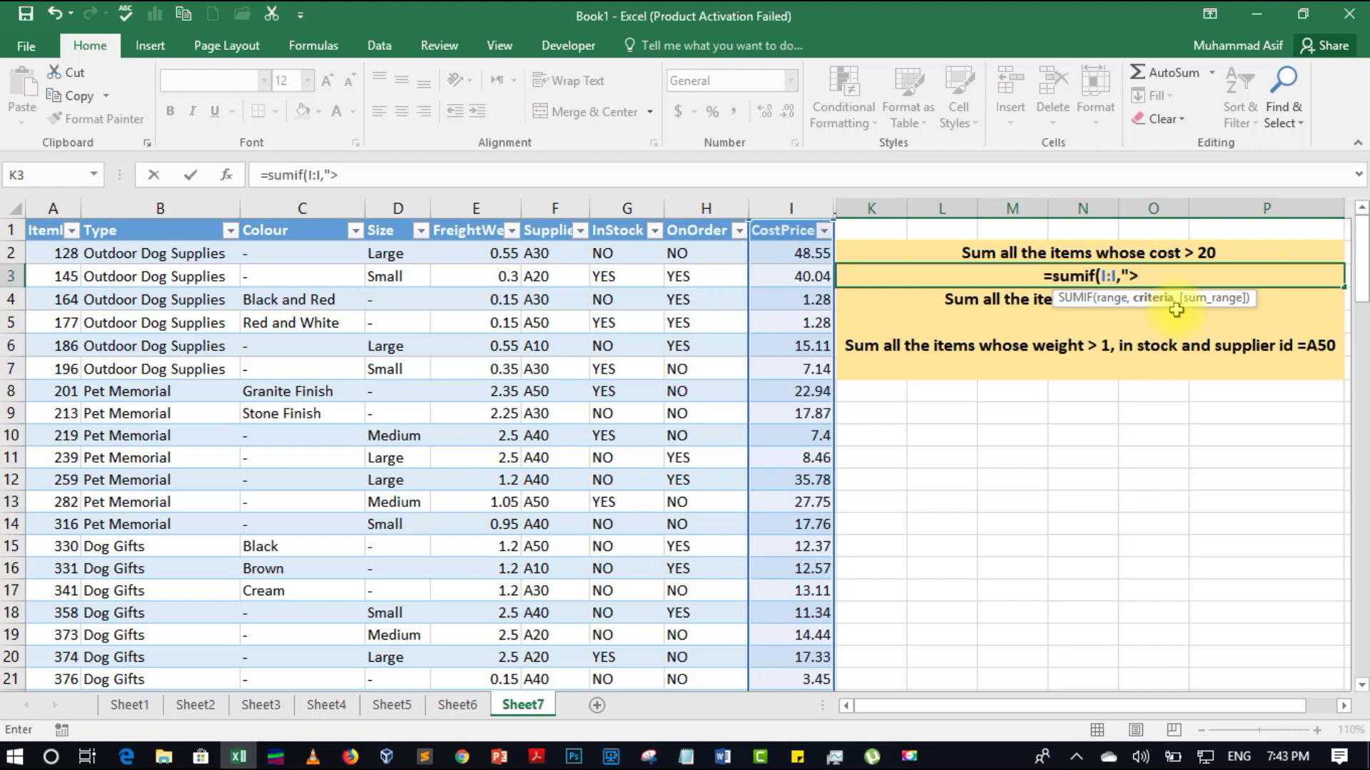
{"action": "type", "text": "20"}
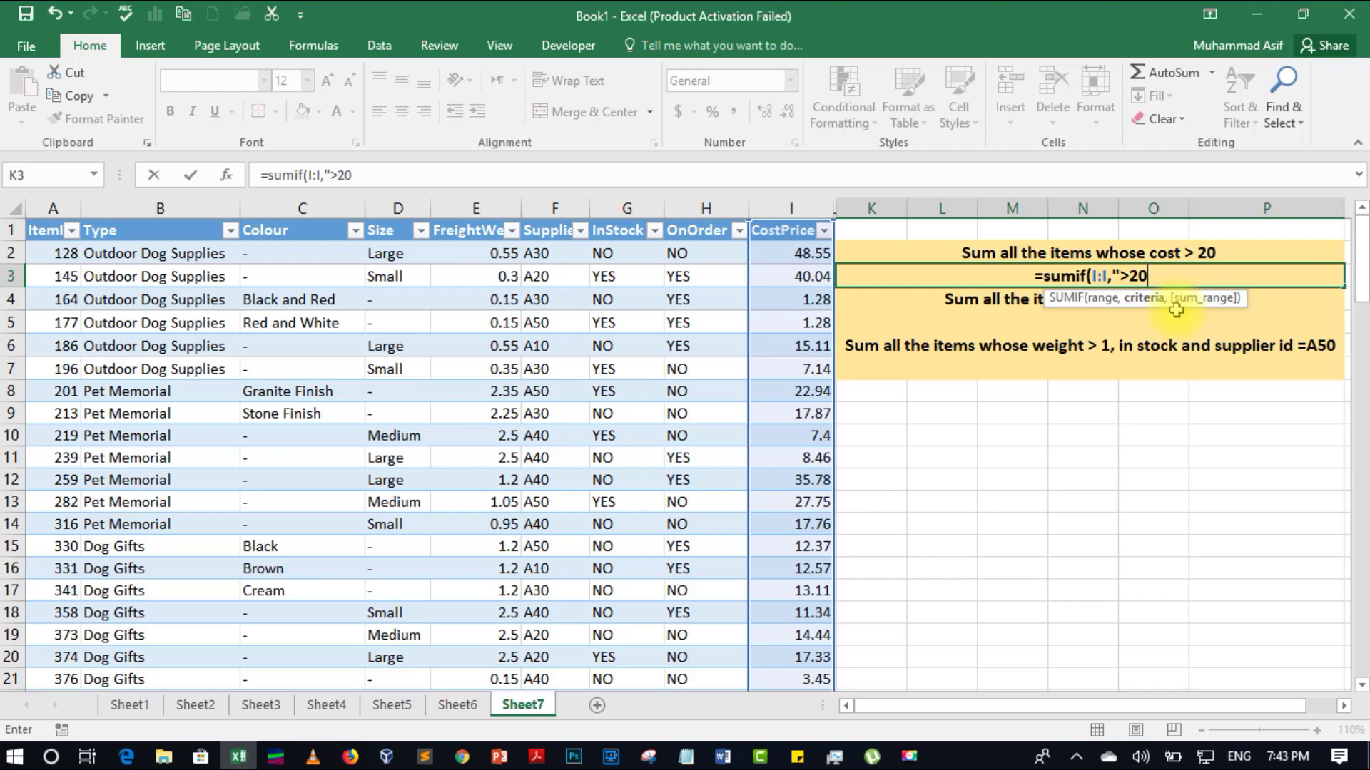
{"action": "type", "text": "\""}
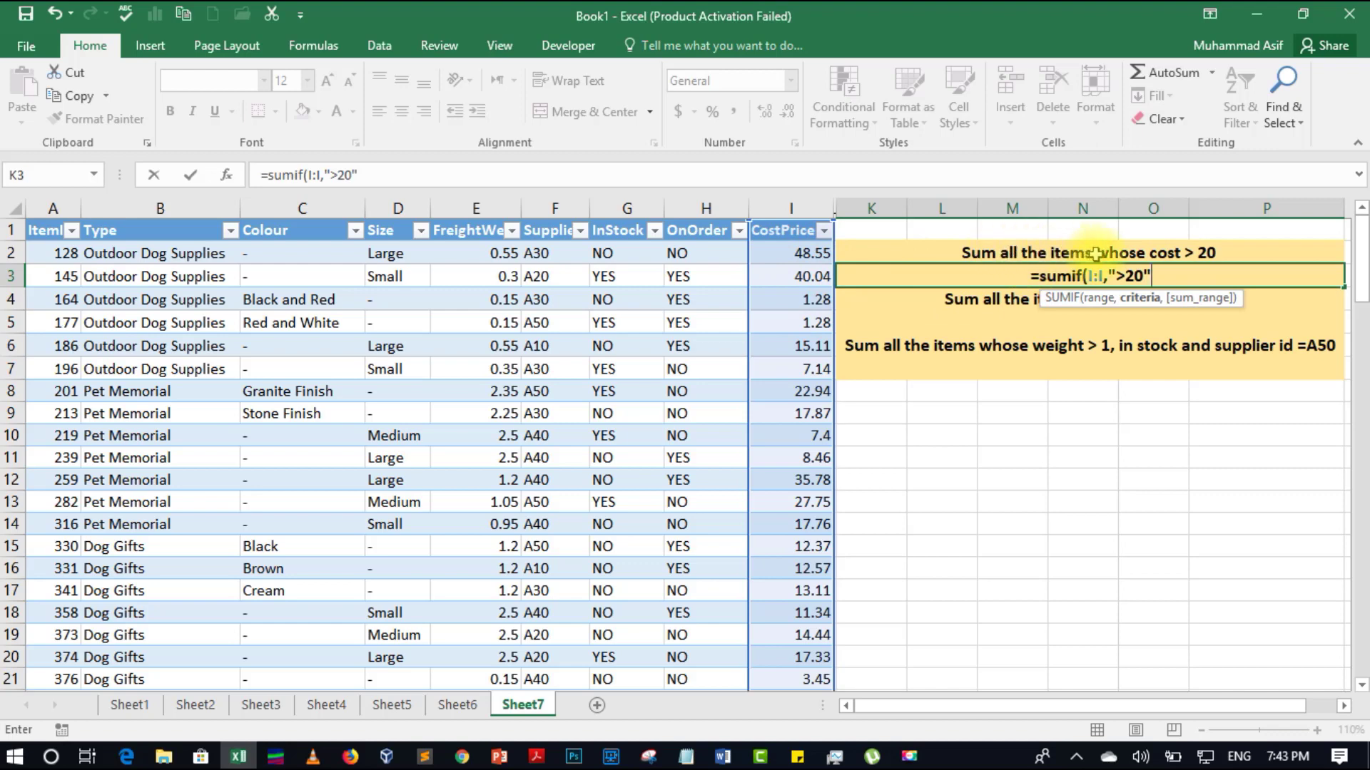
{"action": "type", "text": ")"}
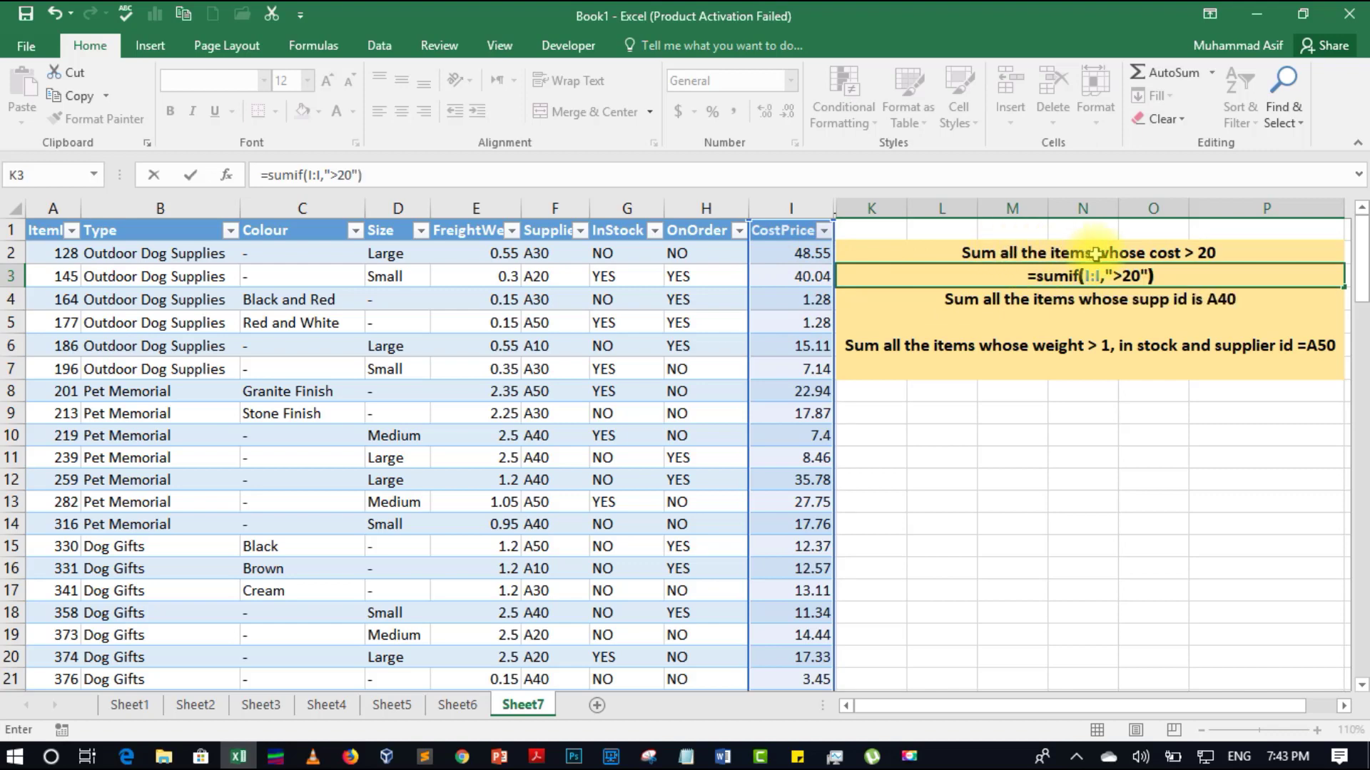
{"action": "key", "text": "Return"}
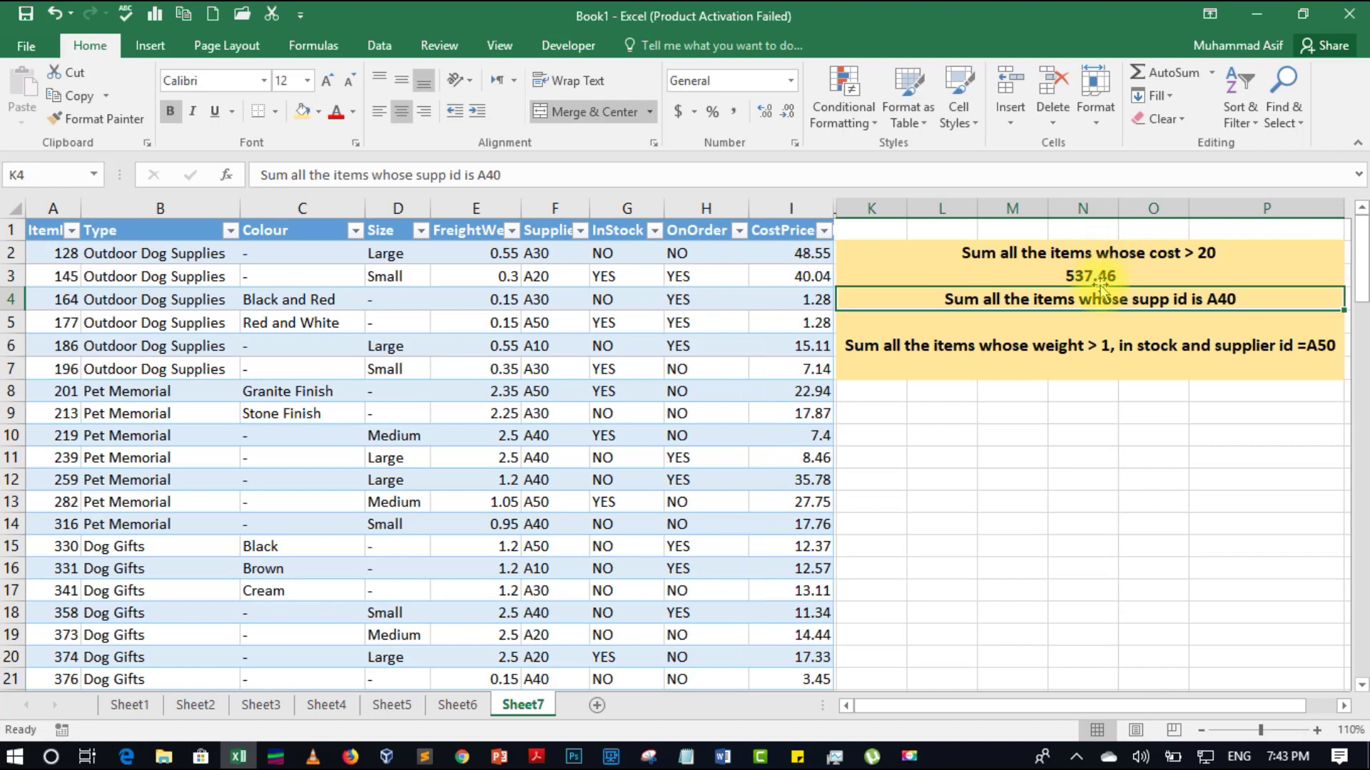
{"action": "left_click", "coordinate": [1099, 276]}
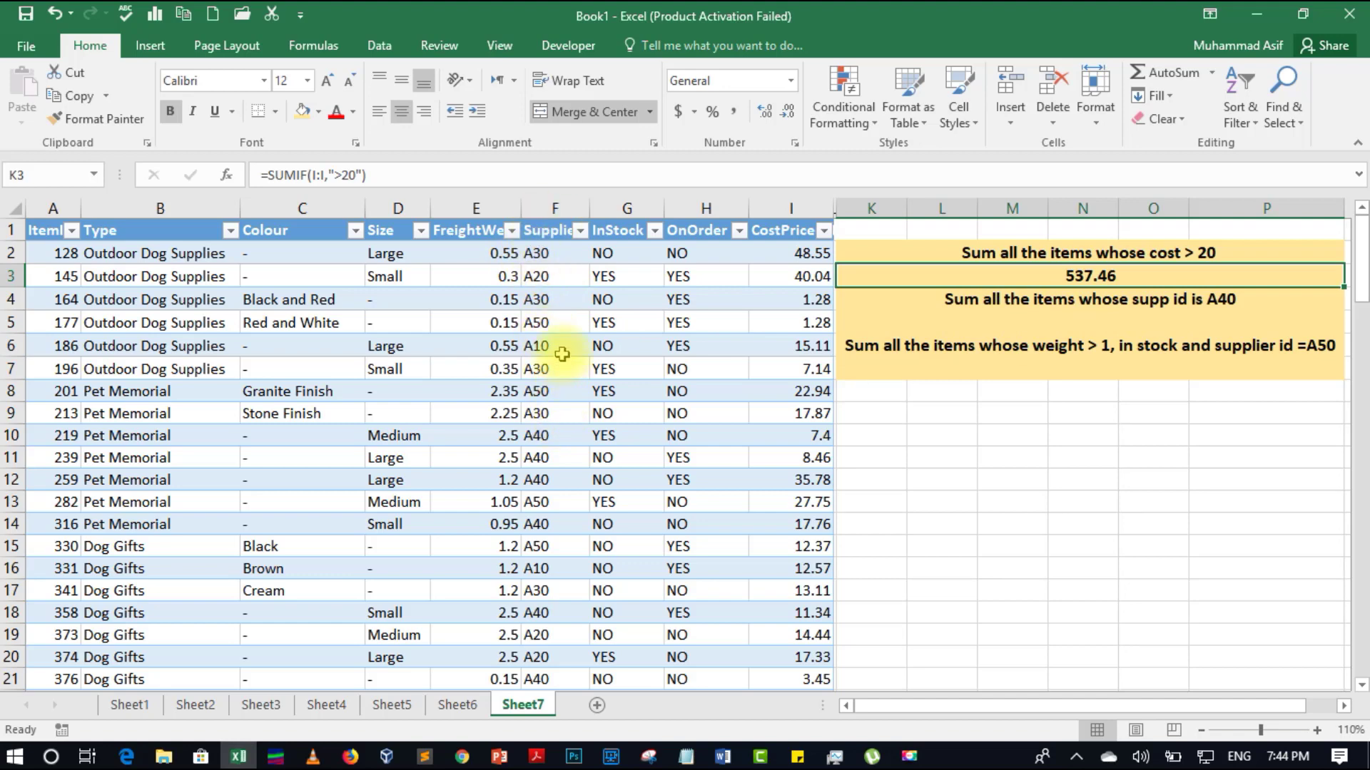
{"action": "left_click", "coordinate": [555, 436]}
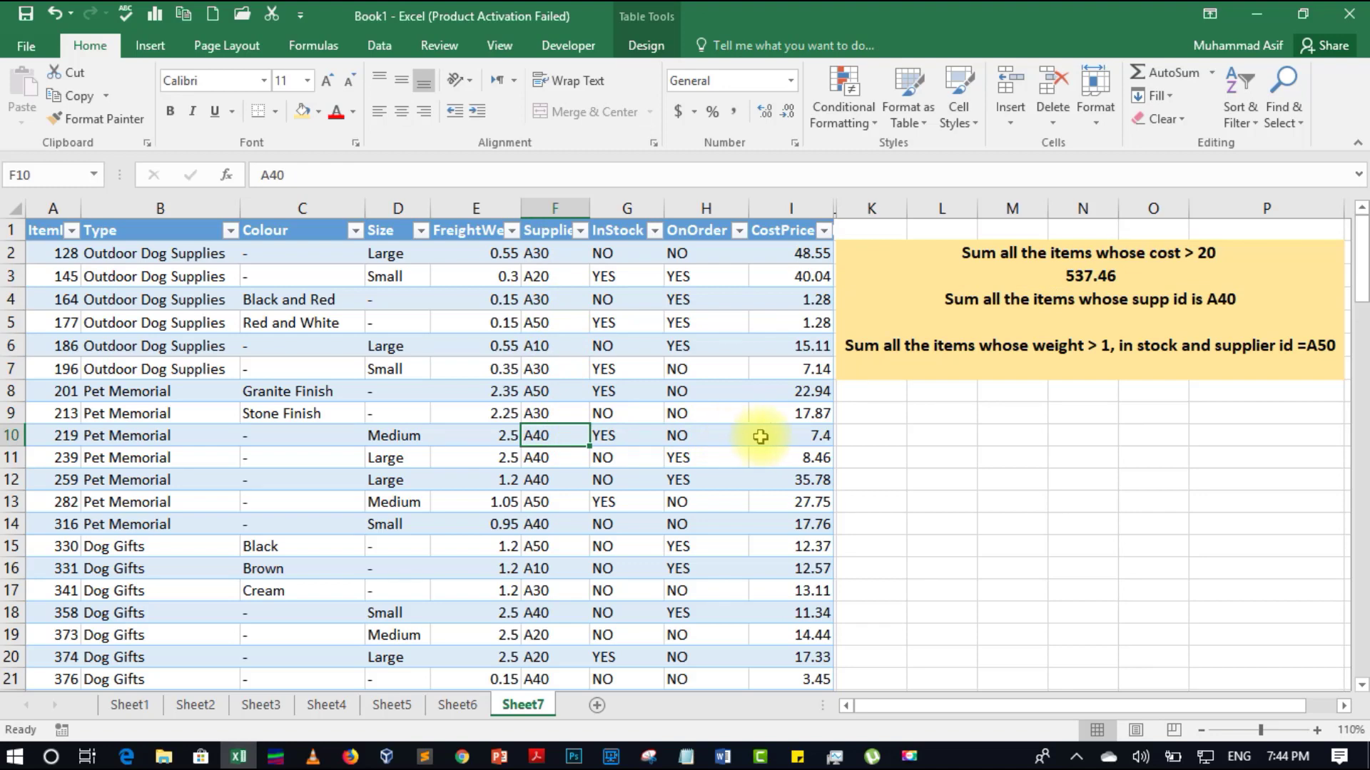
{"action": "left_click", "coordinate": [560, 458]}
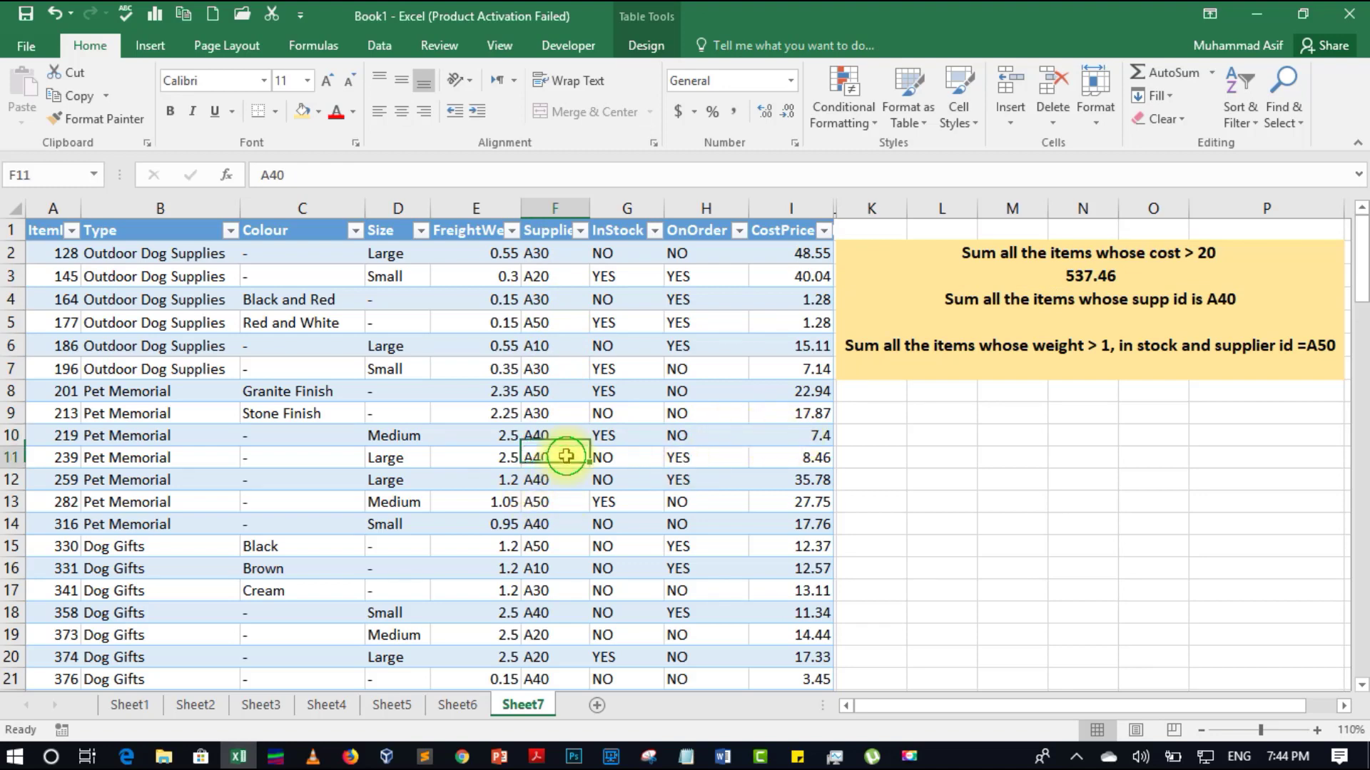
{"action": "left_click", "coordinate": [566, 479]}
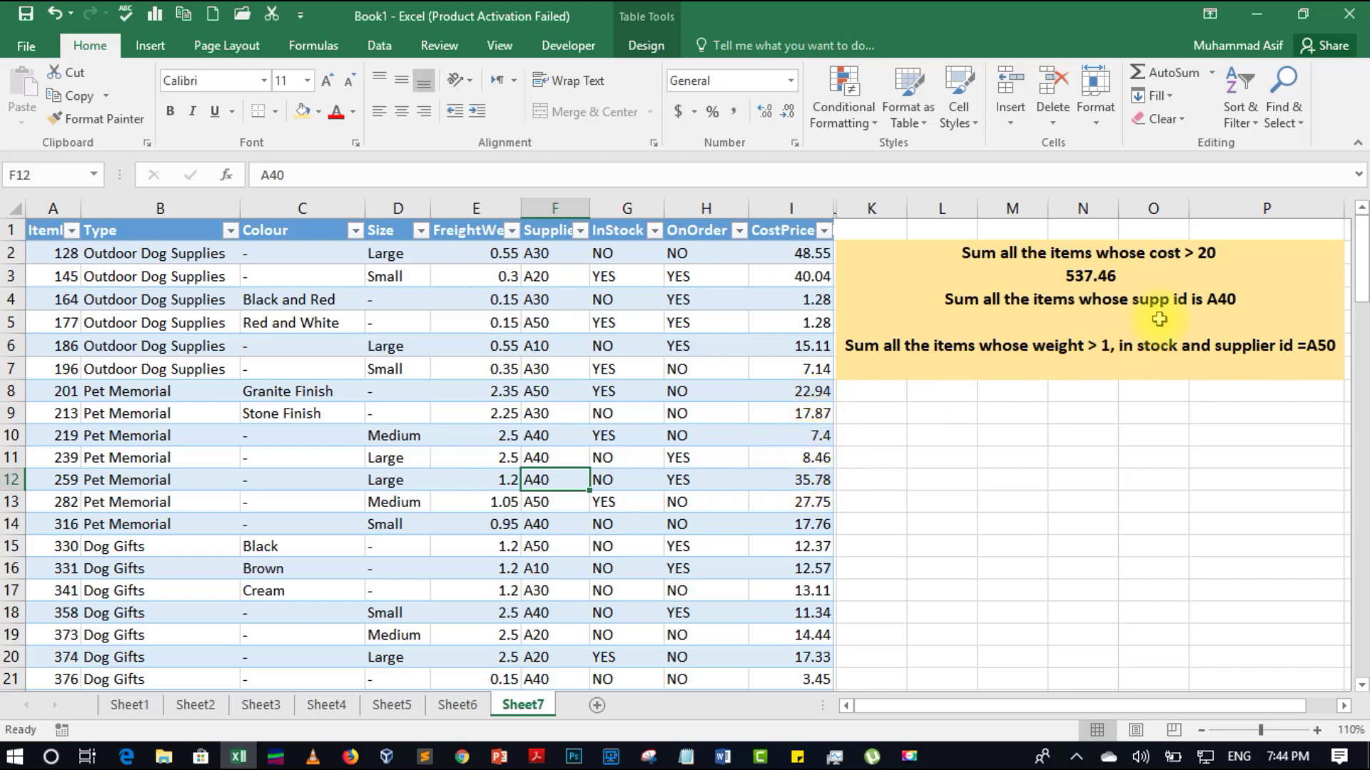
- Enter =SUMIF(F:F,"A40",I:I) in K5 to sum the cost prices for supplier A40, and select the cell to check its formula
{"action": "left_click", "coordinate": [1103, 324]}
{"action": "type", "text": "="}
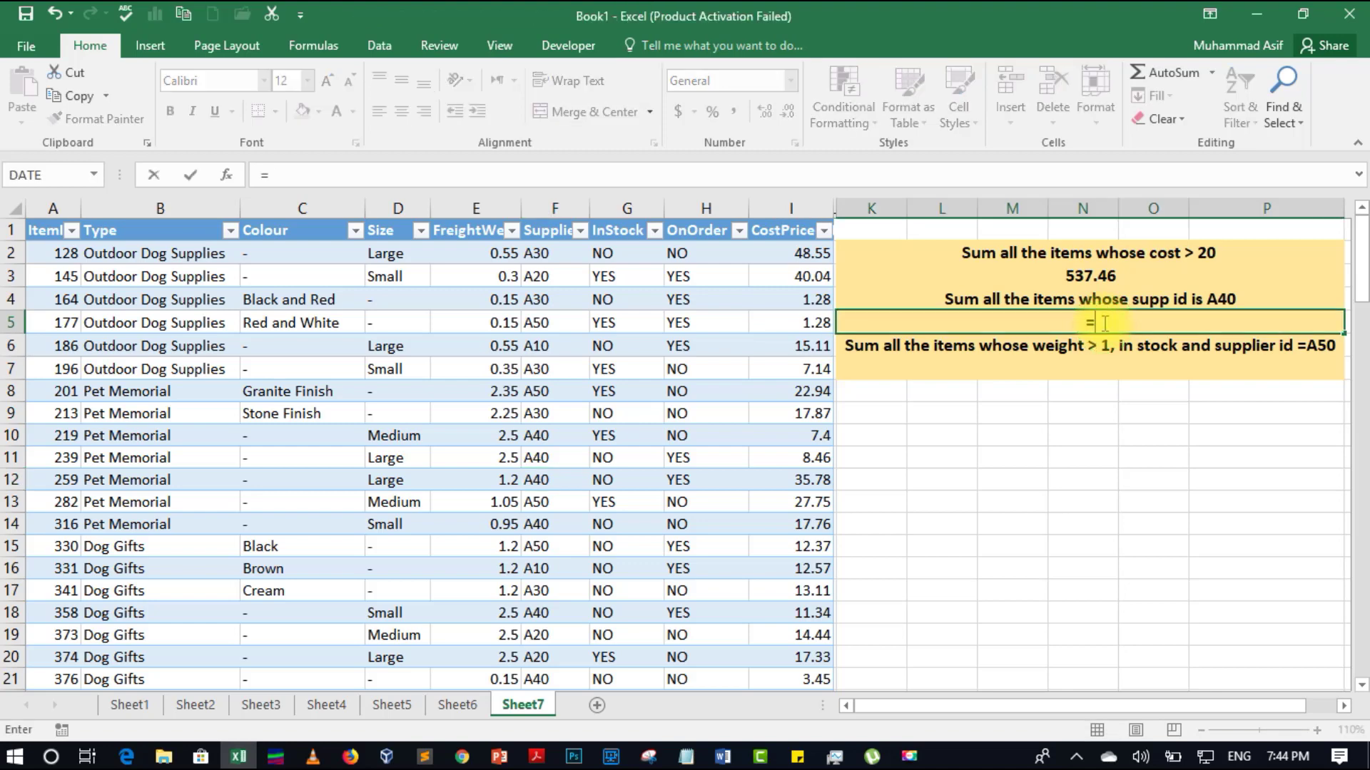
{"action": "type", "text": "sumif("}
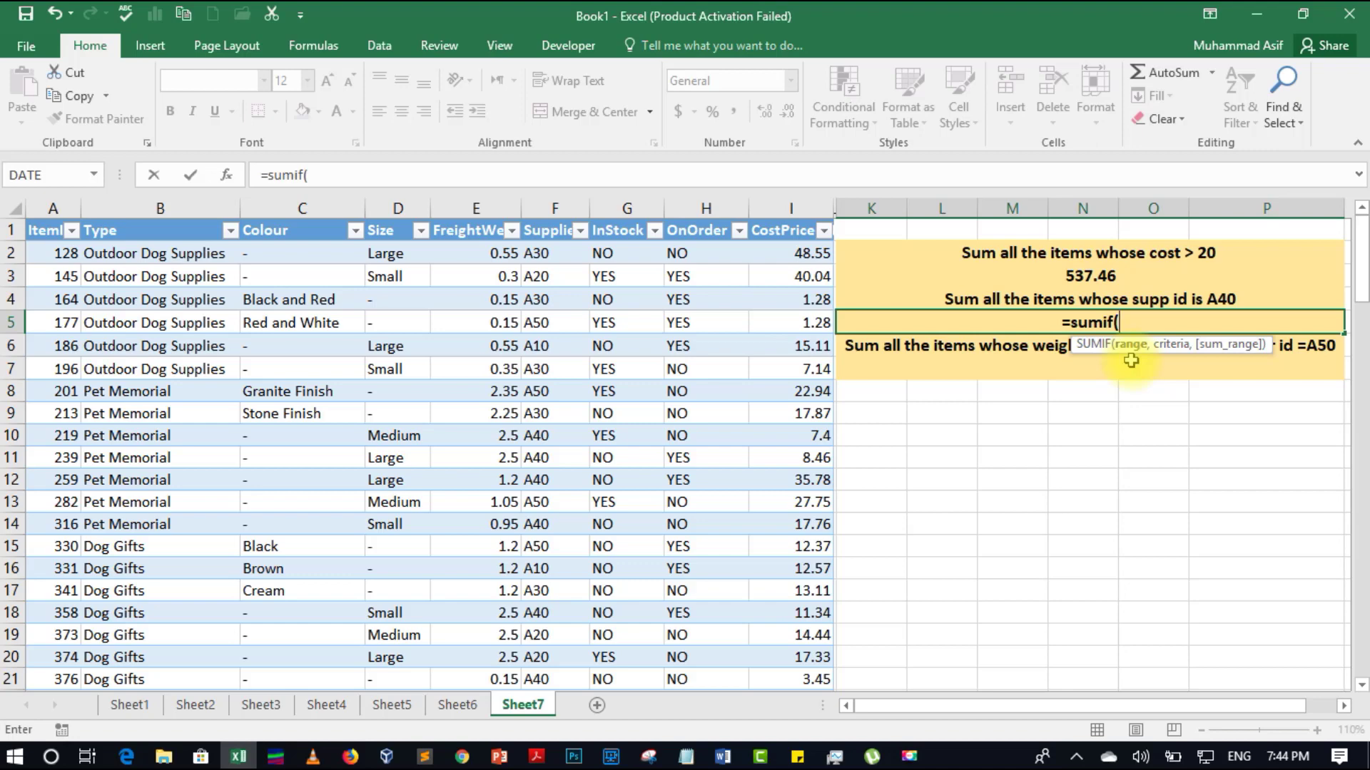
{"action": "left_click", "coordinate": [559, 207]}
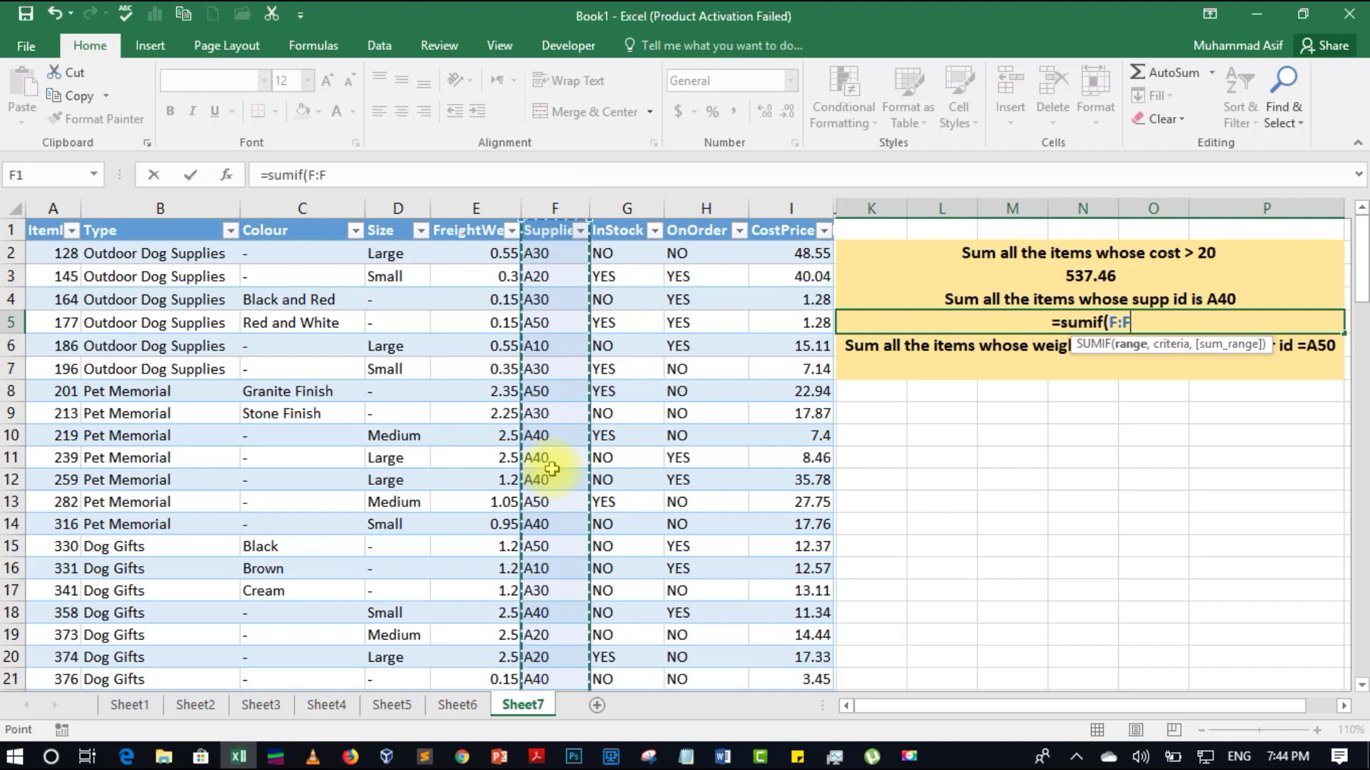
{"action": "type", "text": ","}
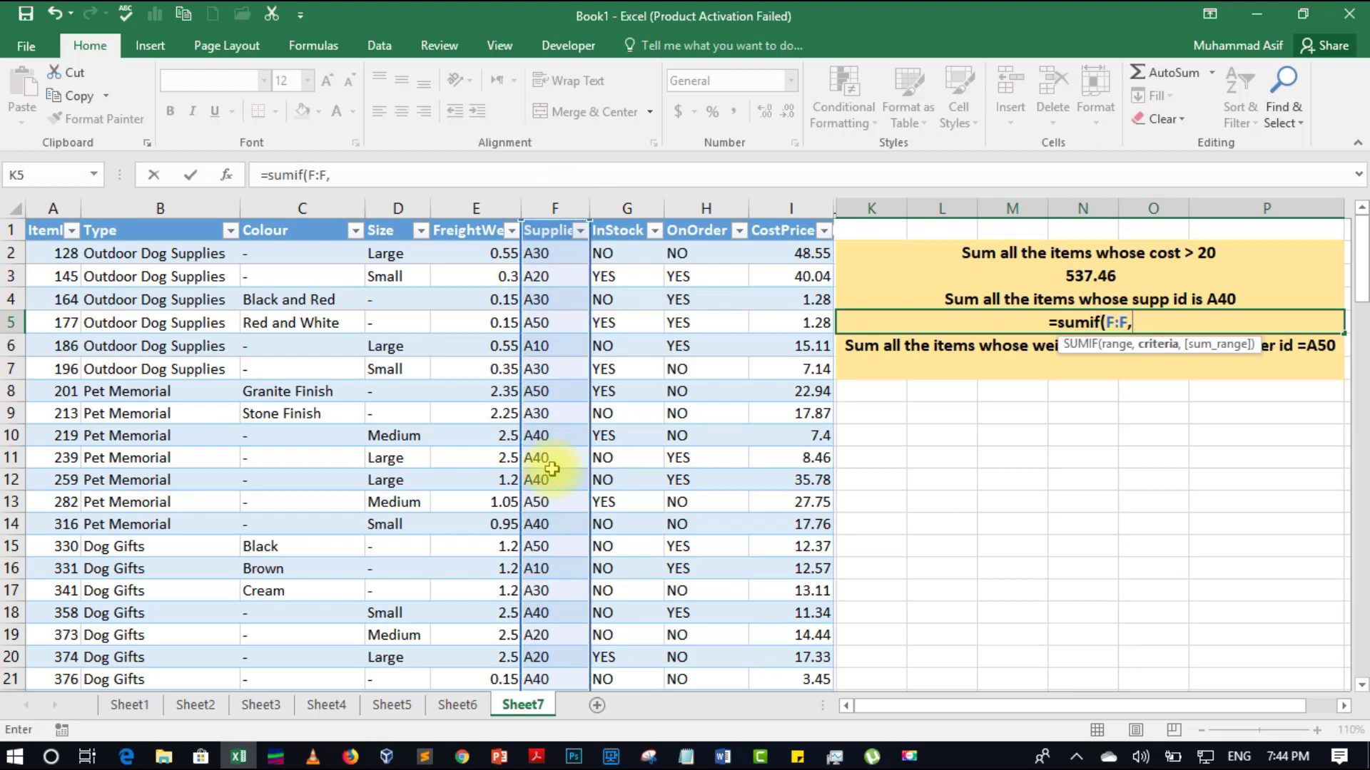
{"action": "type", "text": "\"A"}
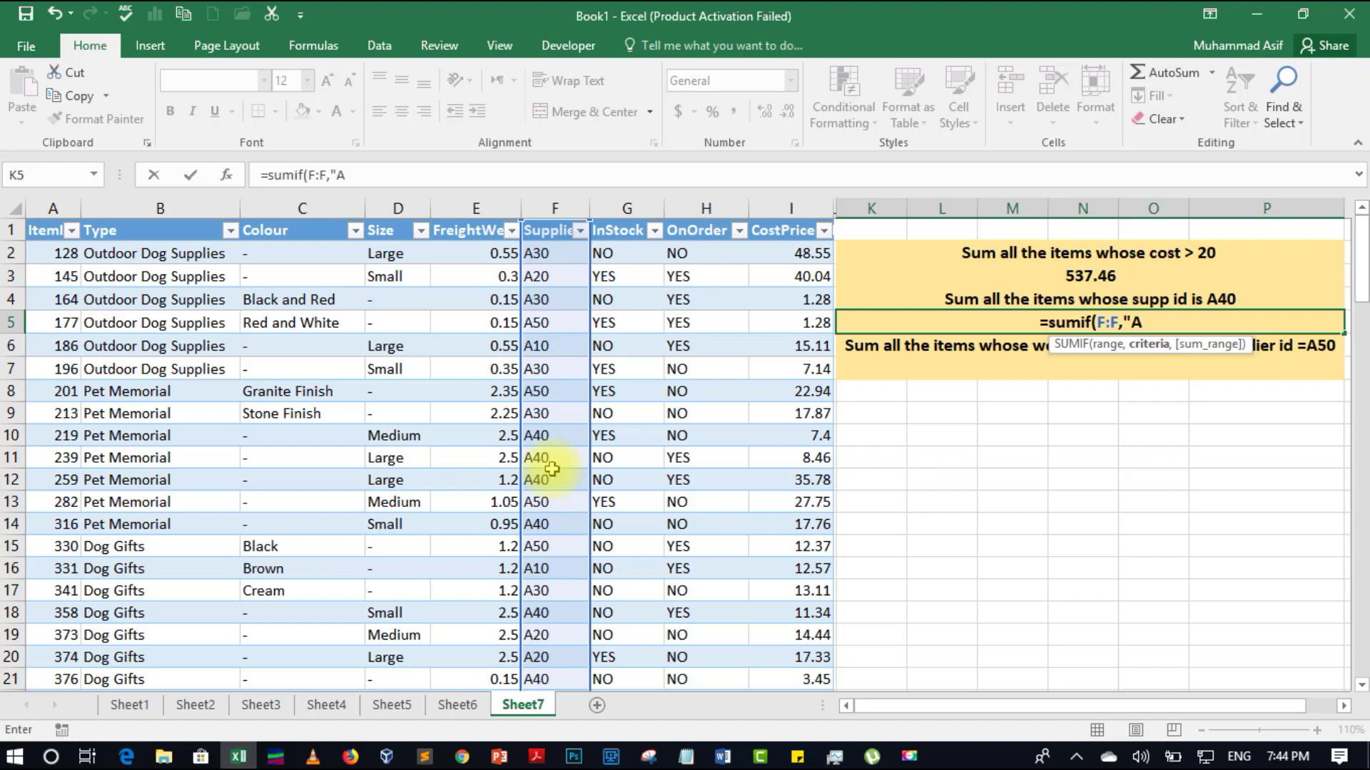
{"action": "type", "text": "40"}
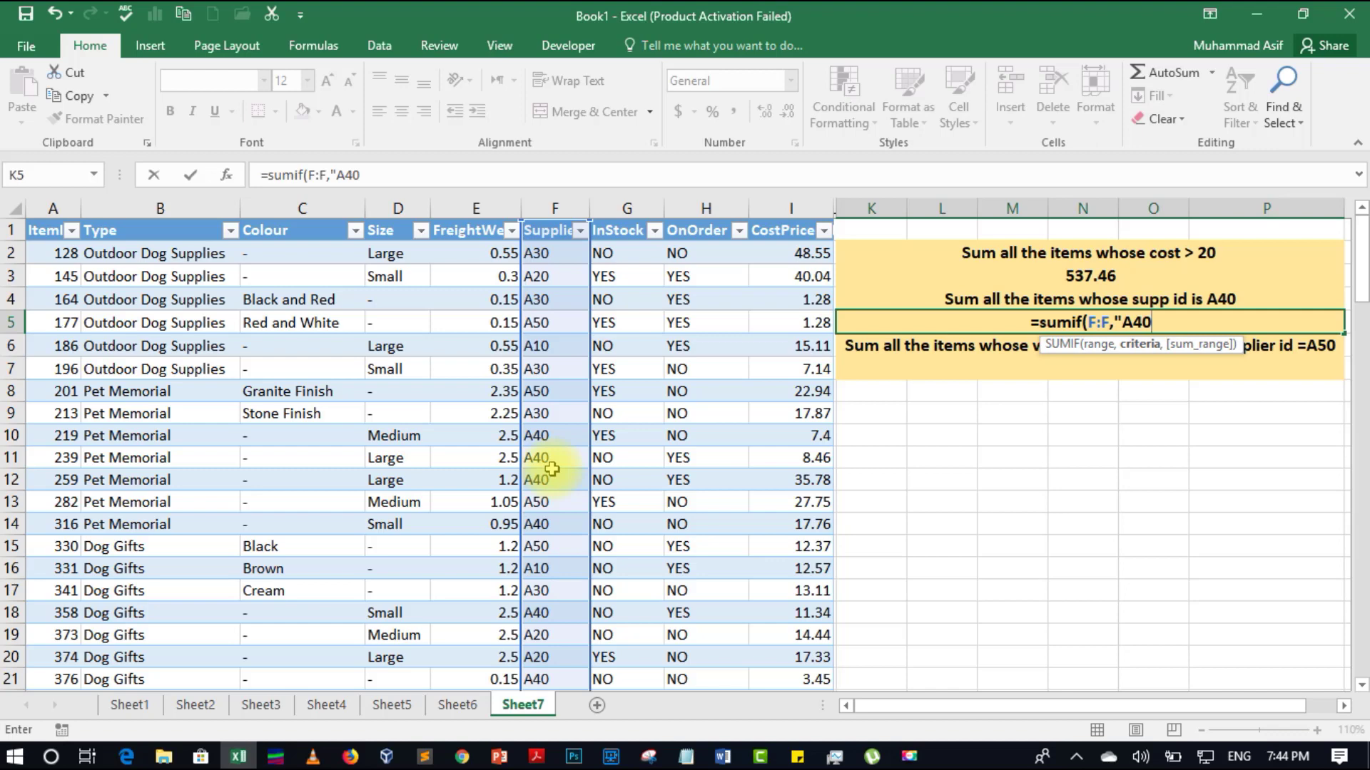
{"action": "type", "text": "\""}
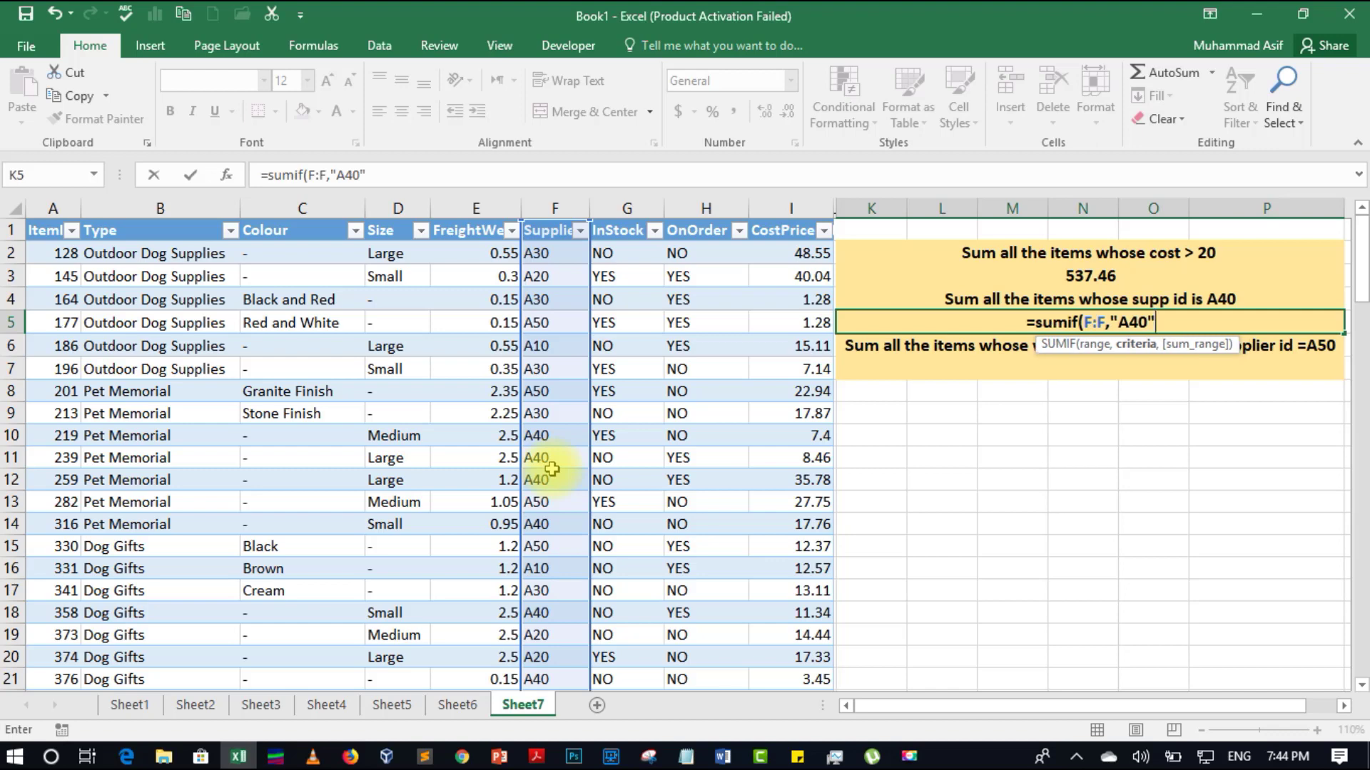
{"action": "type", "text": ","}
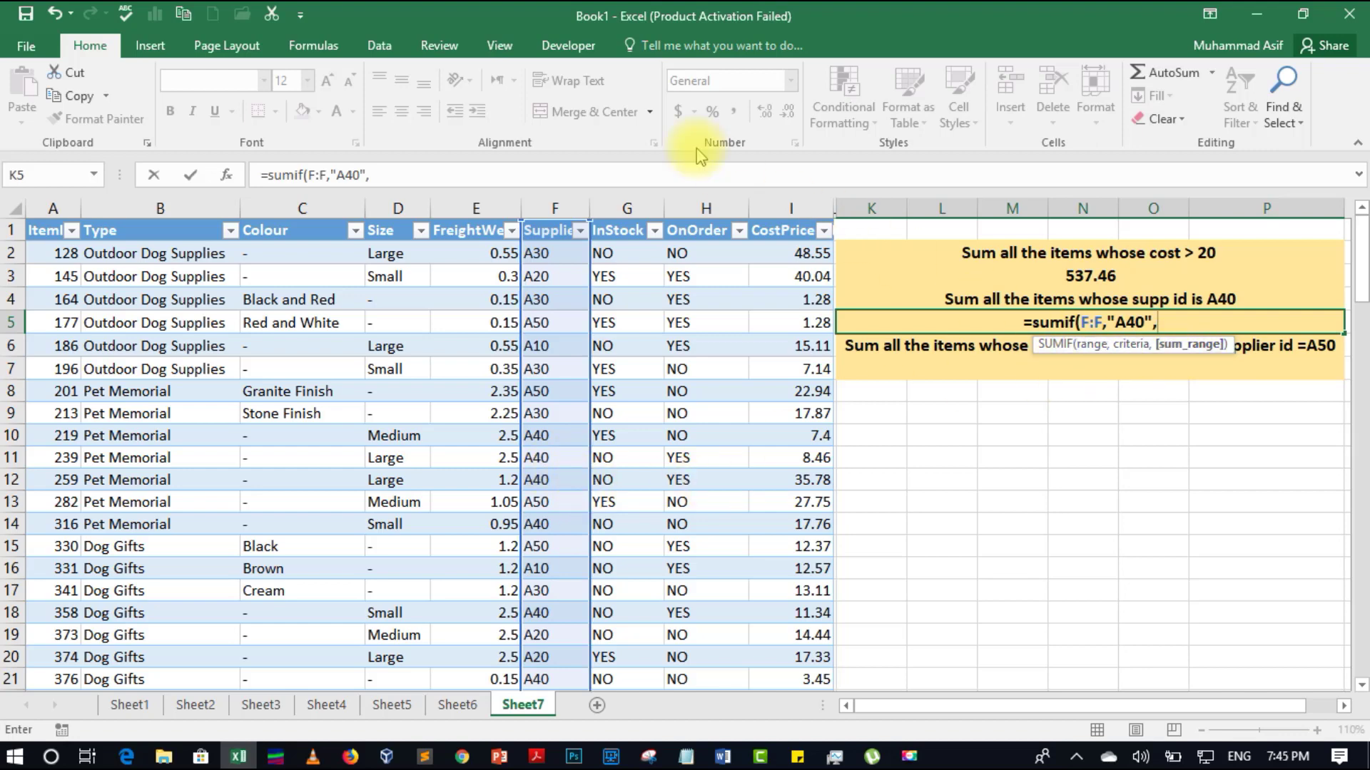
{"action": "left_click", "coordinate": [793, 207]}
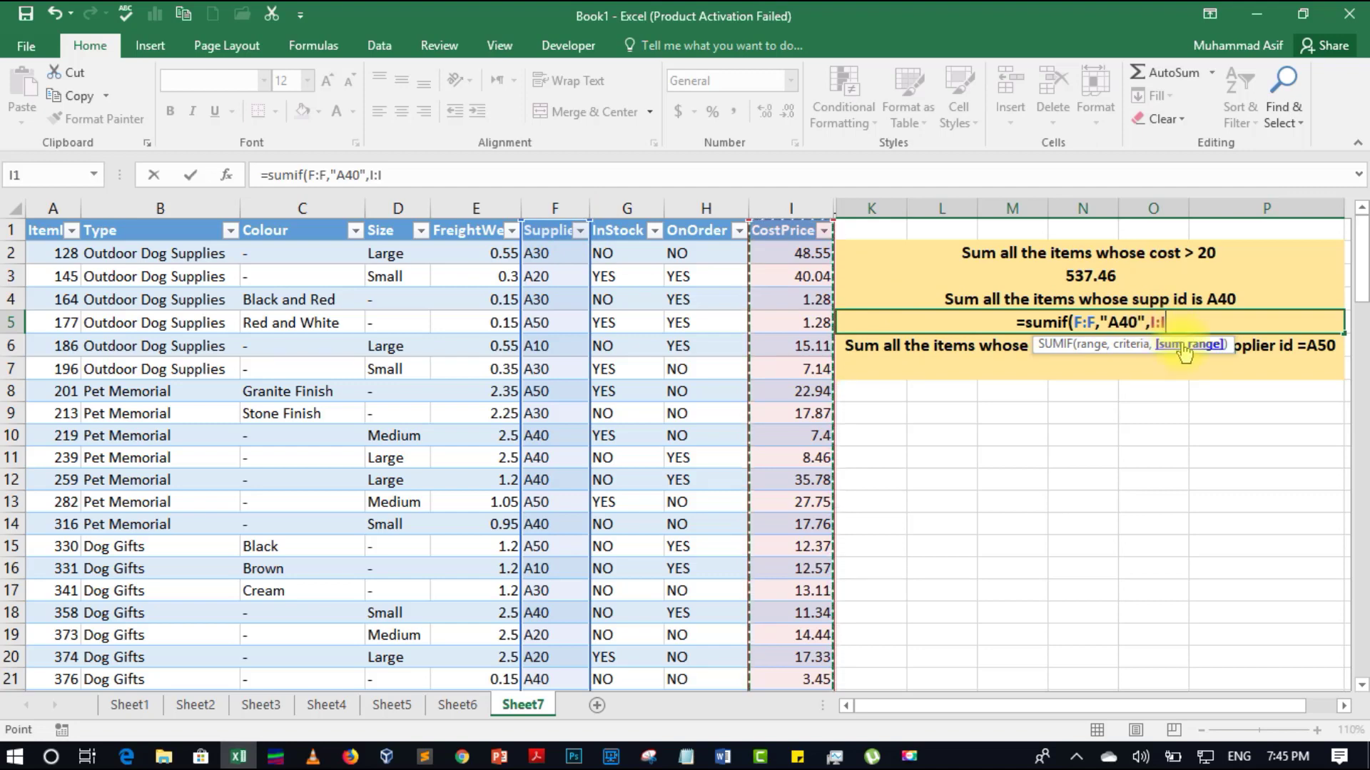
{"action": "type", "text": ")"}
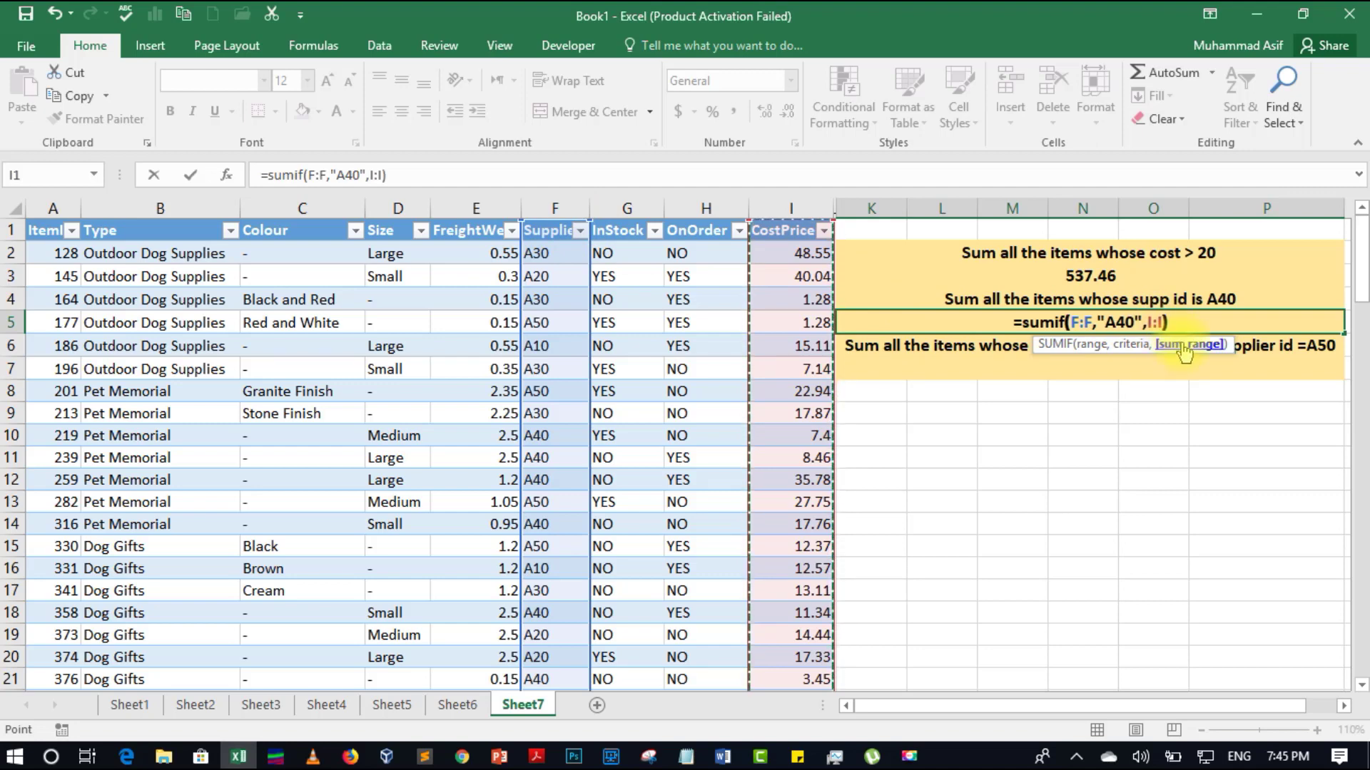
{"action": "key", "text": "Return"}
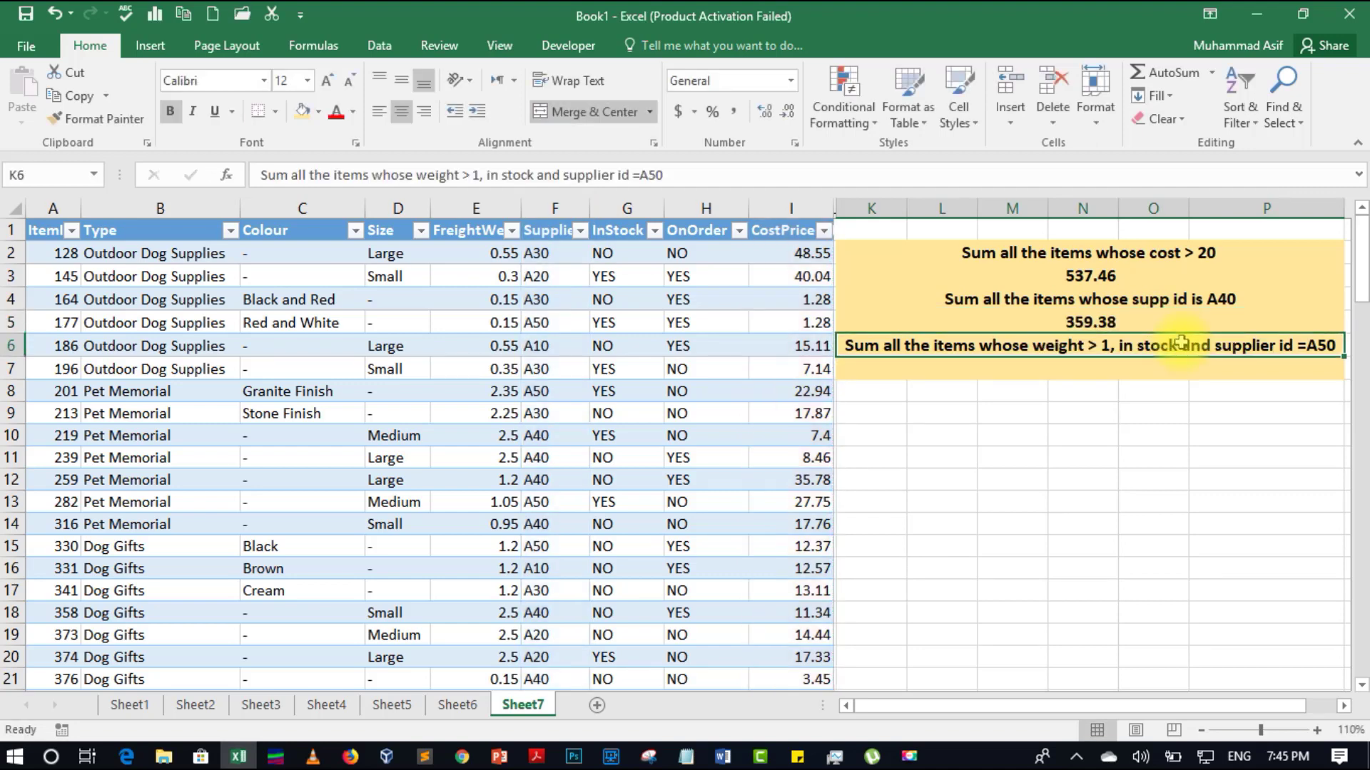
{"action": "left_click", "coordinate": [1090, 318]}
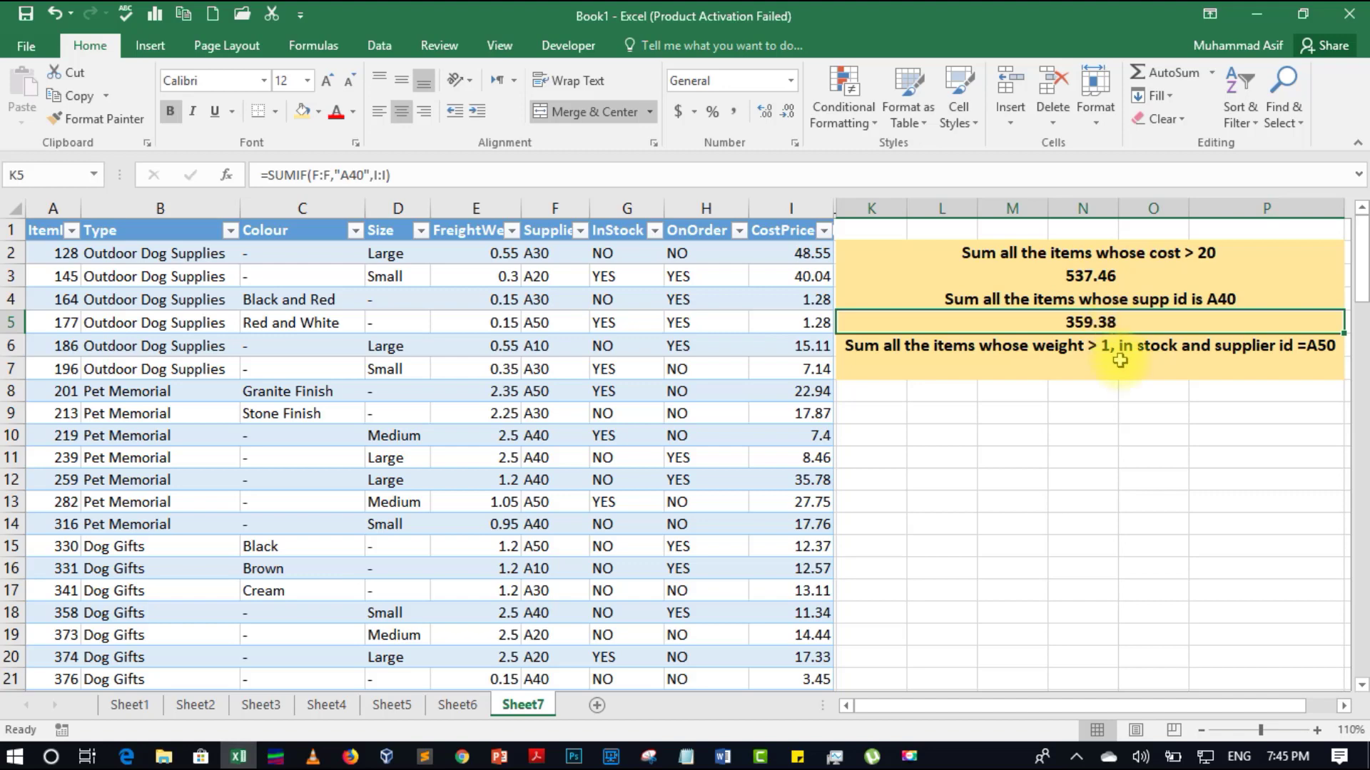
- Start a SUMIFS formula in K7 with the cost price column I:I as the sum range
{"action": "left_click", "coordinate": [1091, 366]}
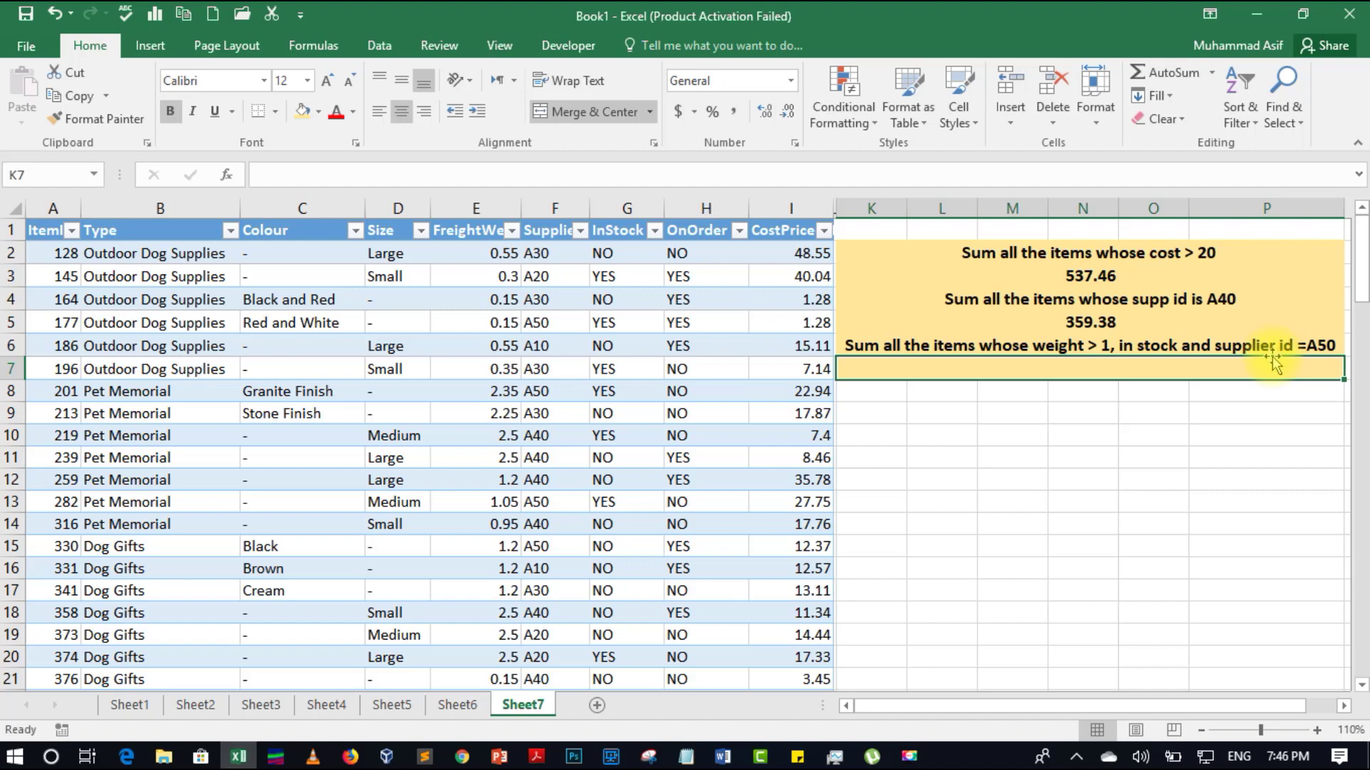
{"action": "left_click", "coordinate": [1168, 370]}
{"action": "double_click", "coordinate": [1168, 370]}
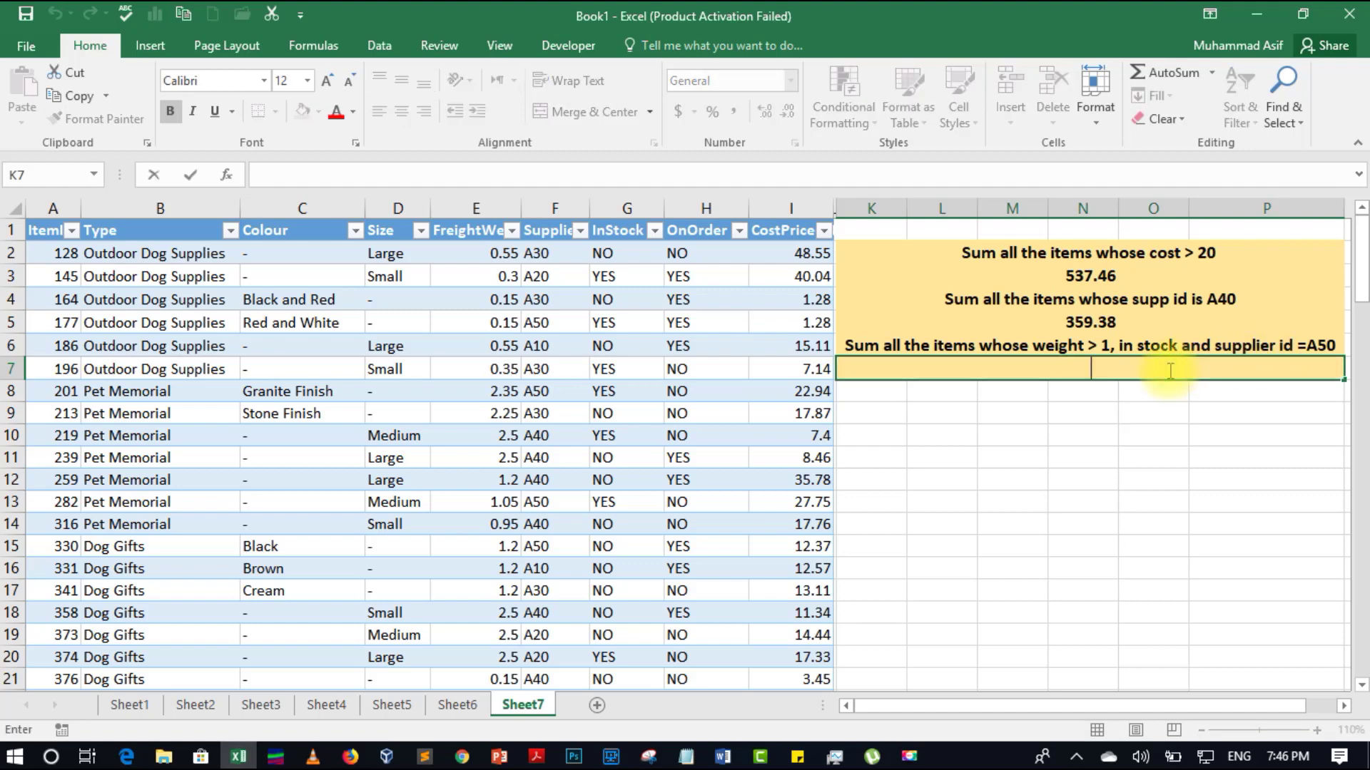
{"action": "type", "text": "=sumi"}
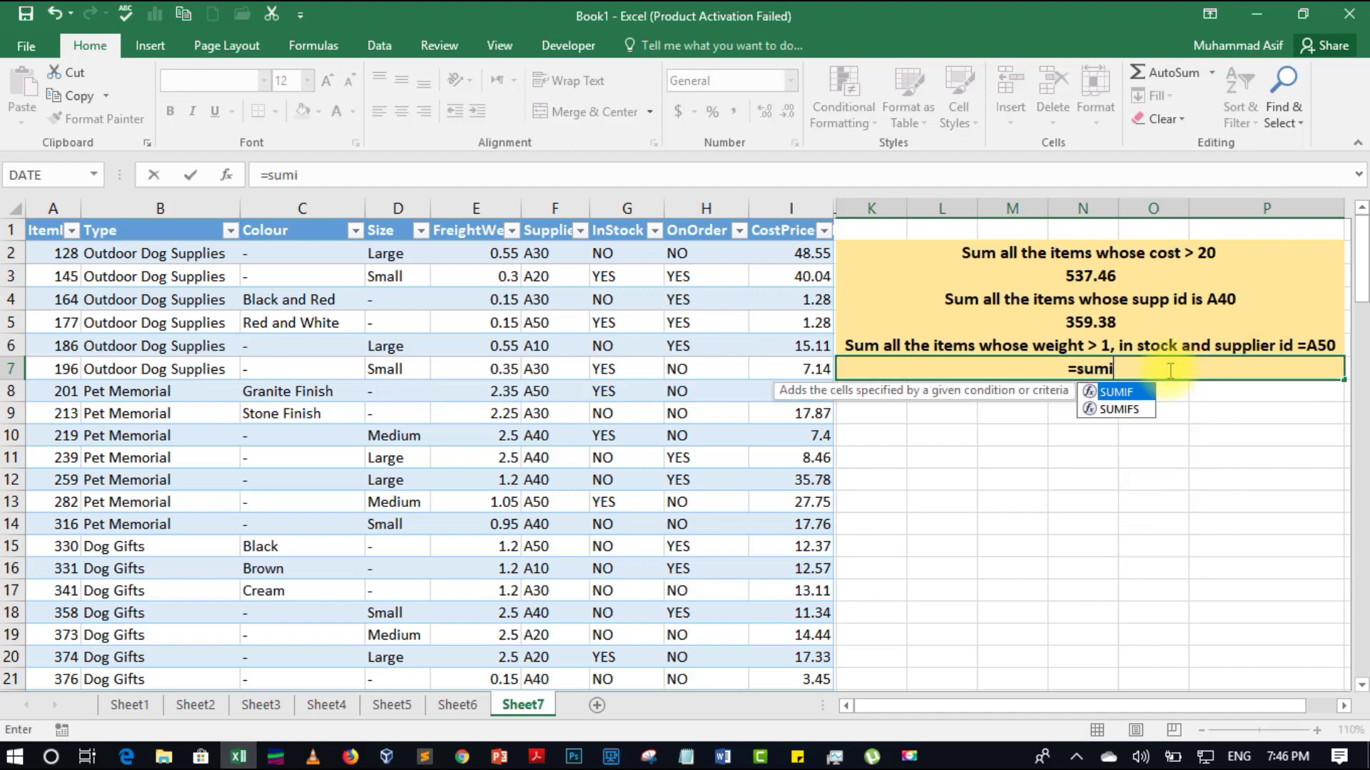
{"action": "type", "text": "fs"}
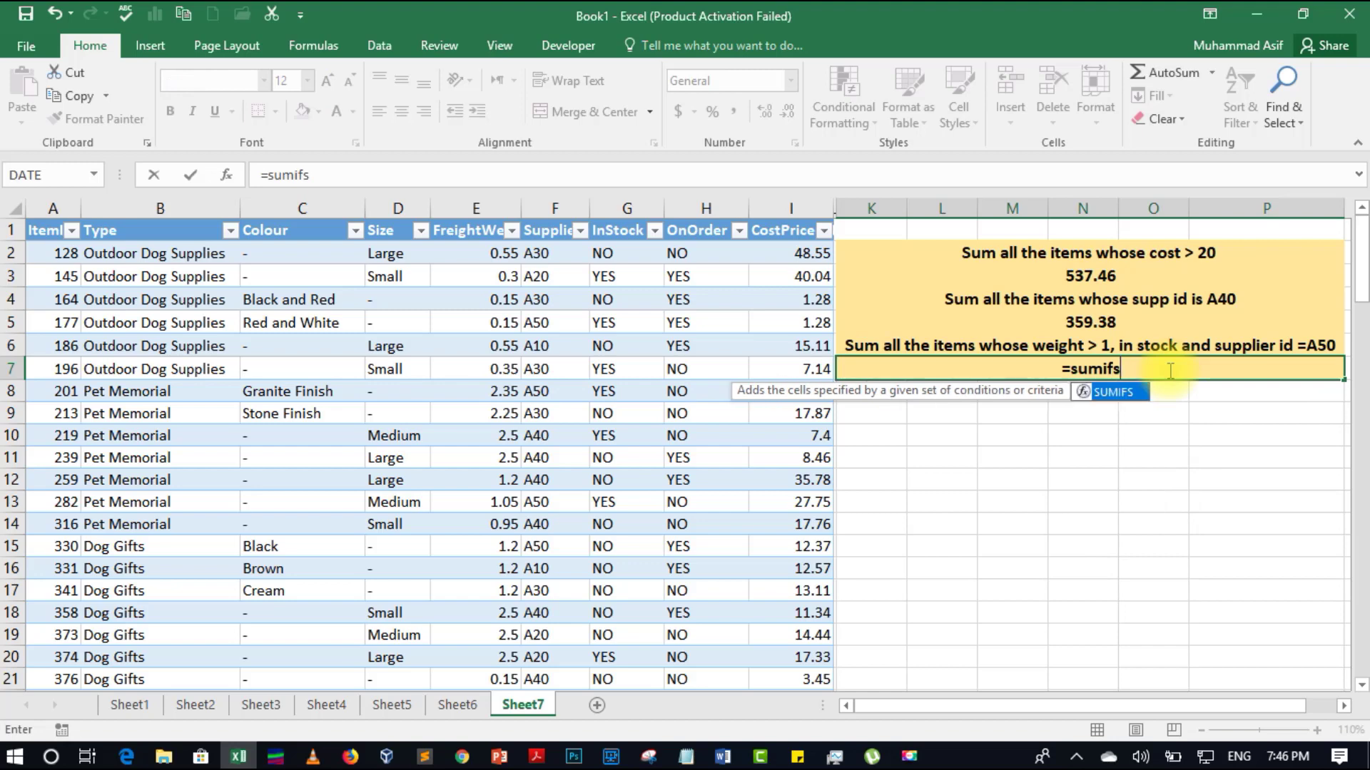
{"action": "type", "text": "("}
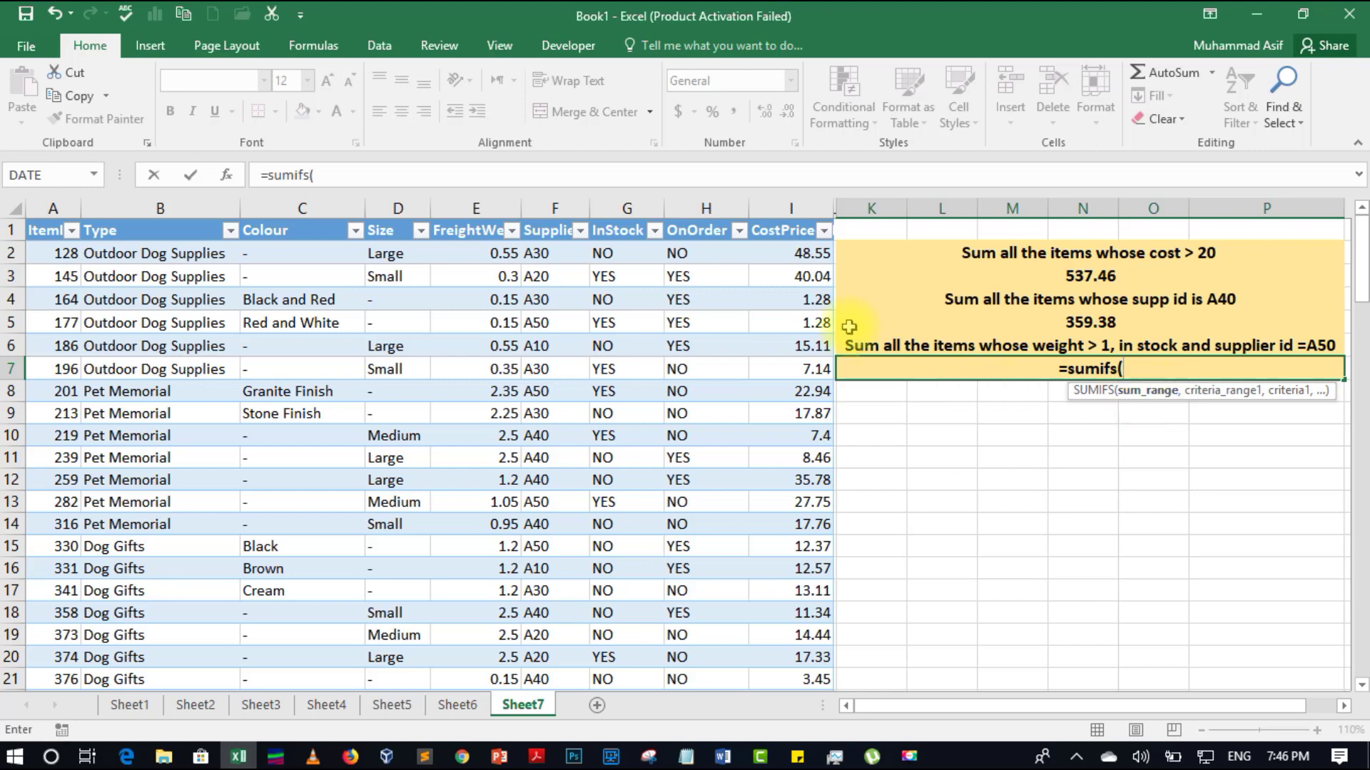
{"action": "left_click", "coordinate": [787, 207]}
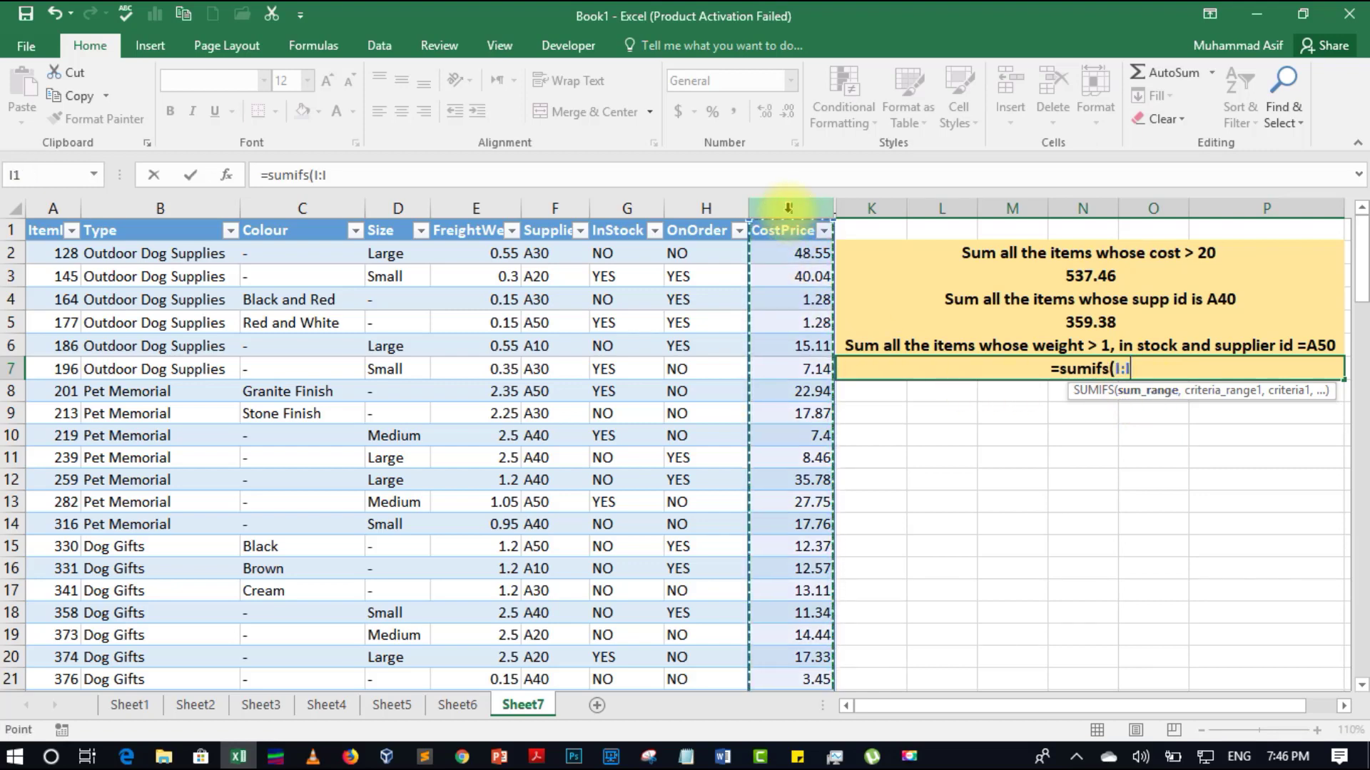
{"action": "type", "text": ","}
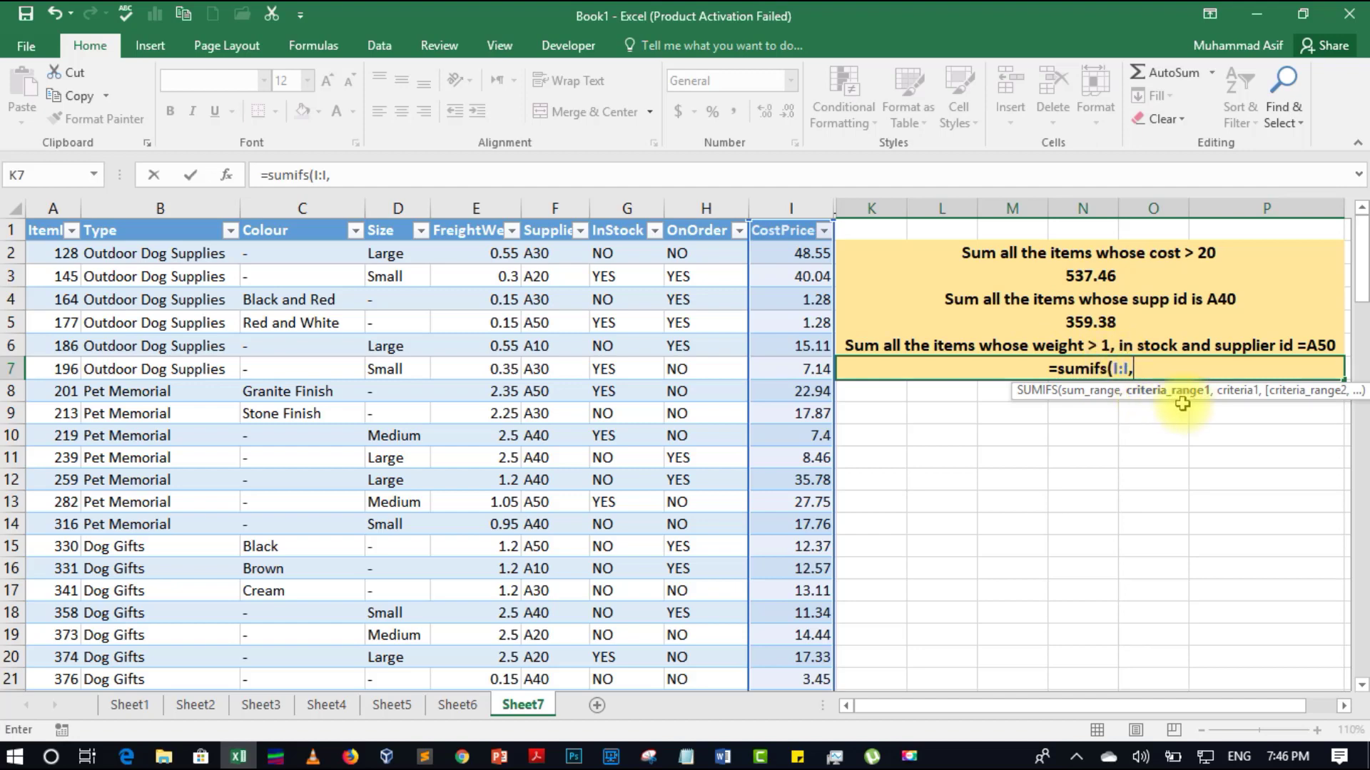
- Add the freight weight column E:E with the criterion ">1" as the first condition of the SUMIFS formula
{"action": "left_click", "coordinate": [472, 208]}
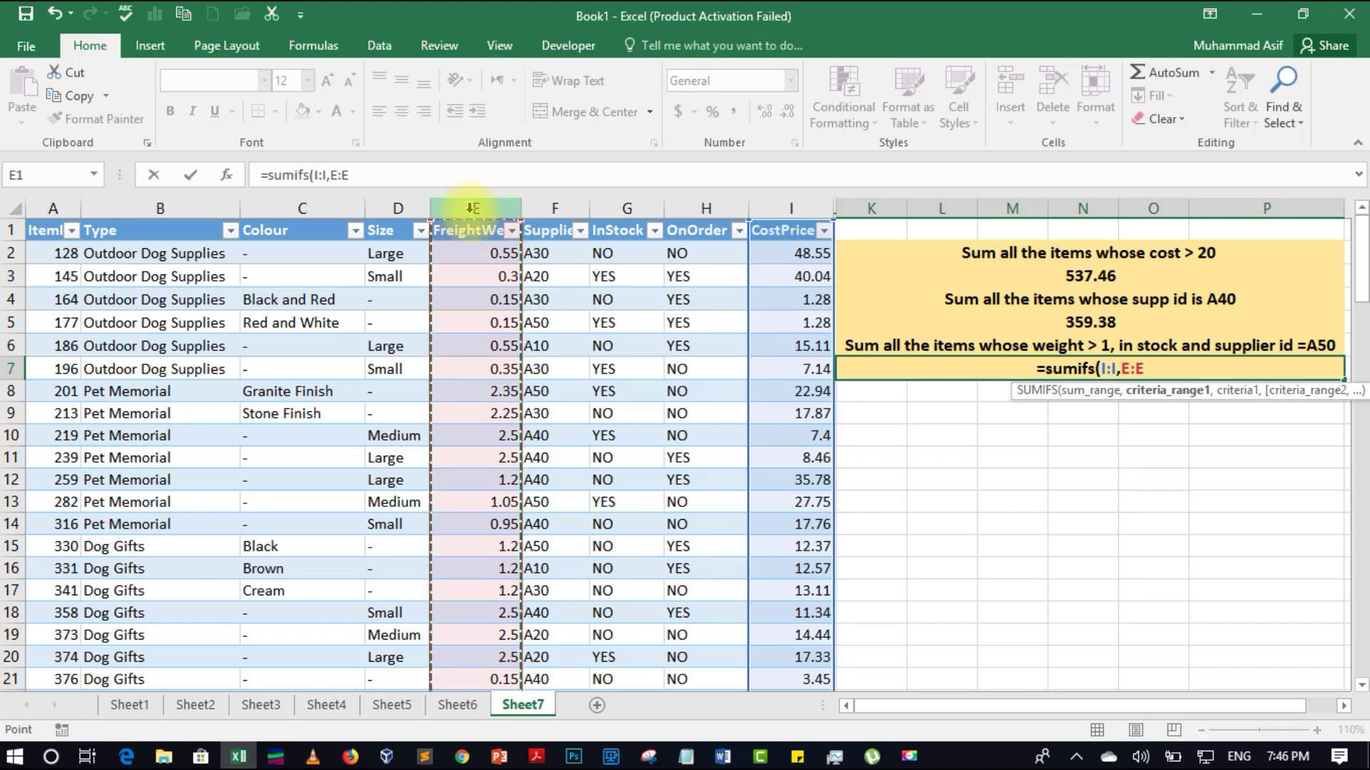
{"action": "type", "text": ","}
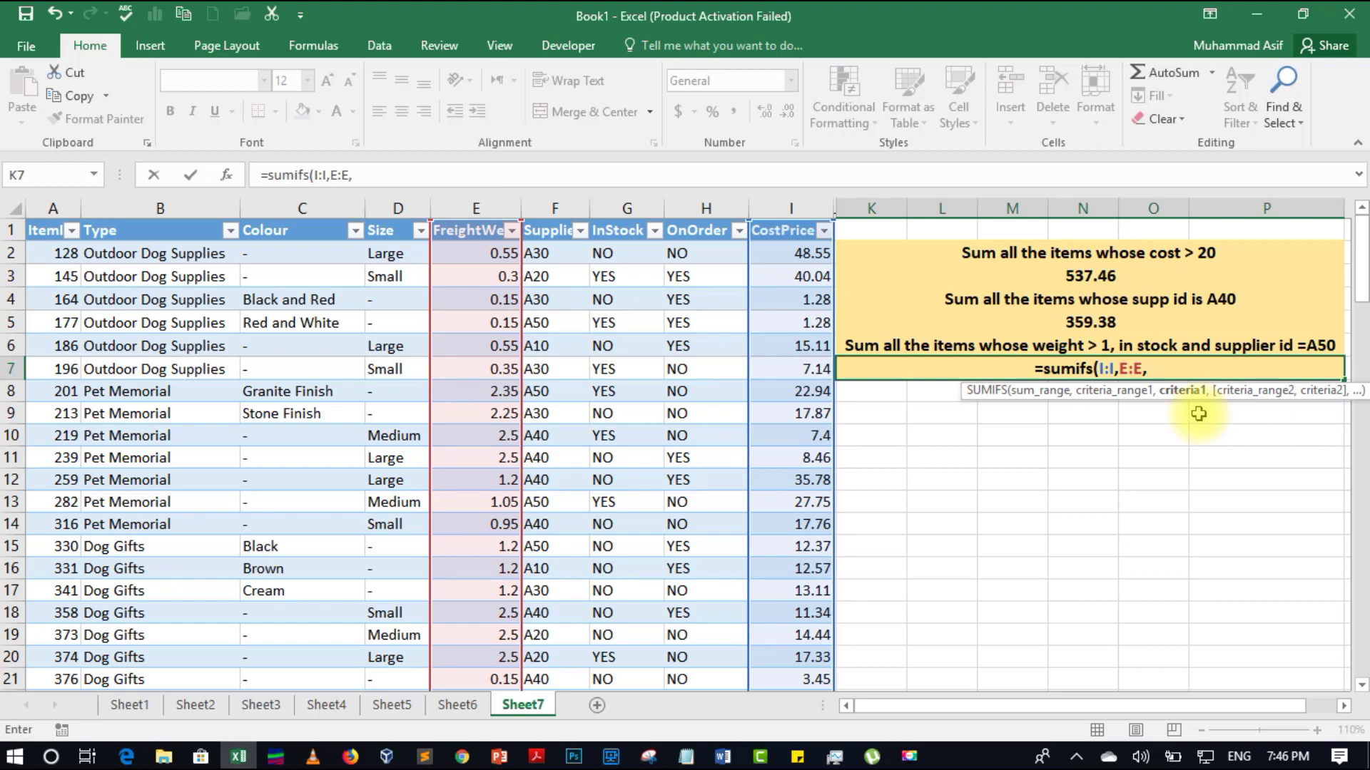
{"action": "type", "text": "\""}
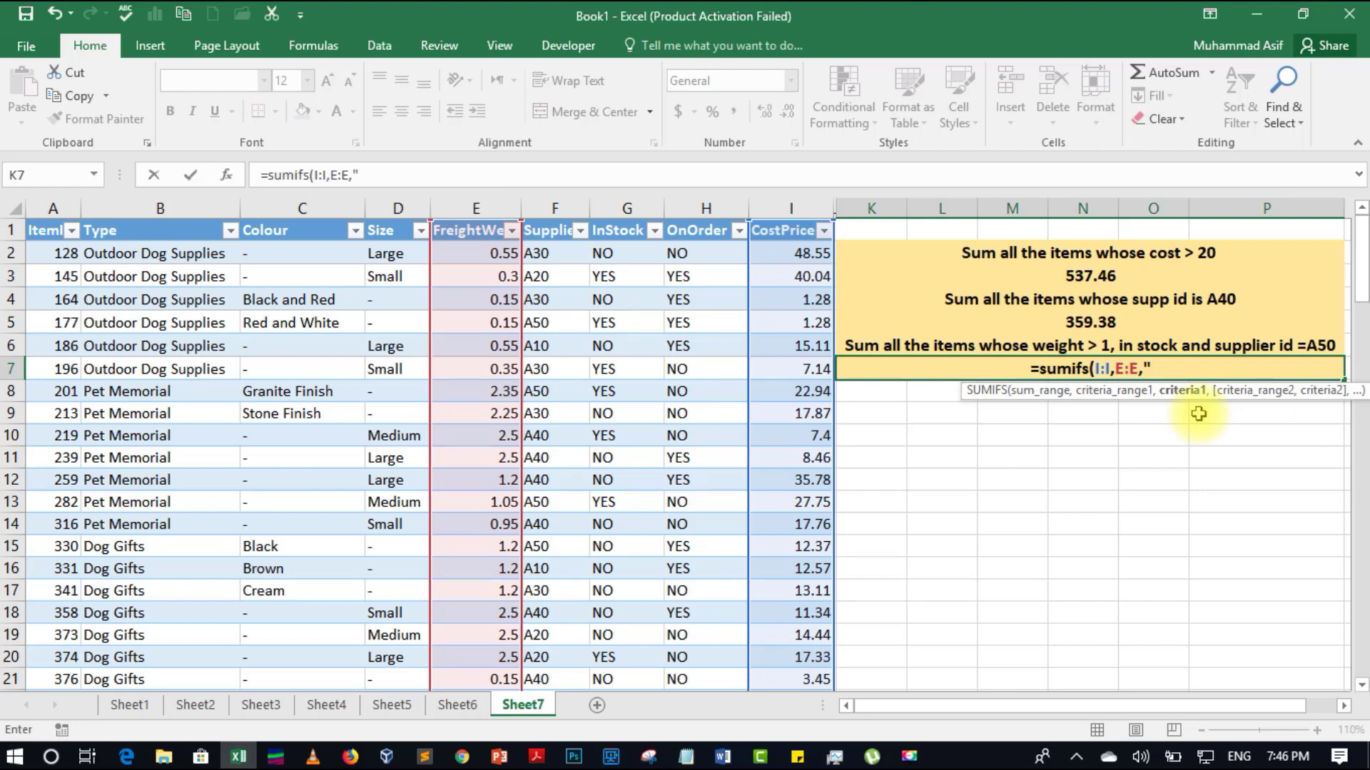
{"action": "type", "text": ".1"}
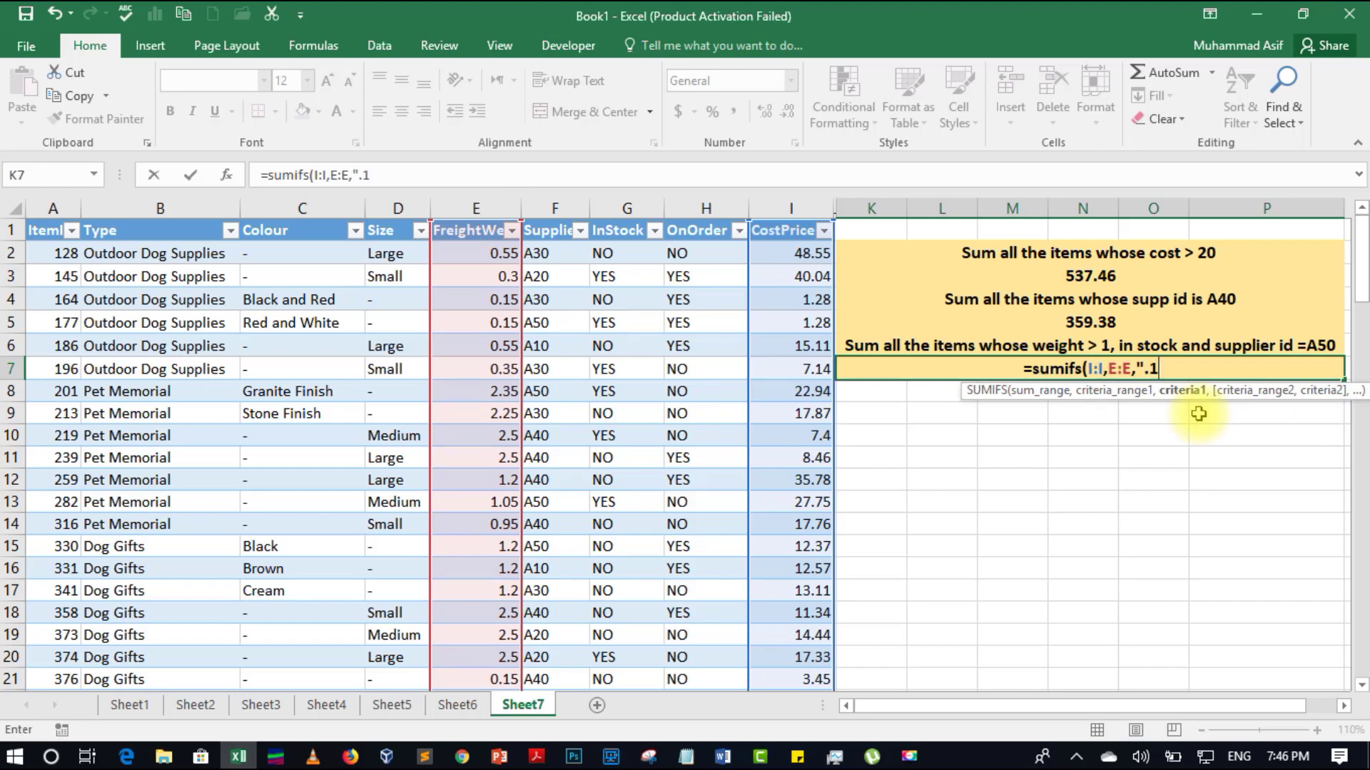
{"action": "key", "text": "BackSpace"}
{"action": "key", "text": "BackSpace"}
{"action": "type", "text": ">1"}
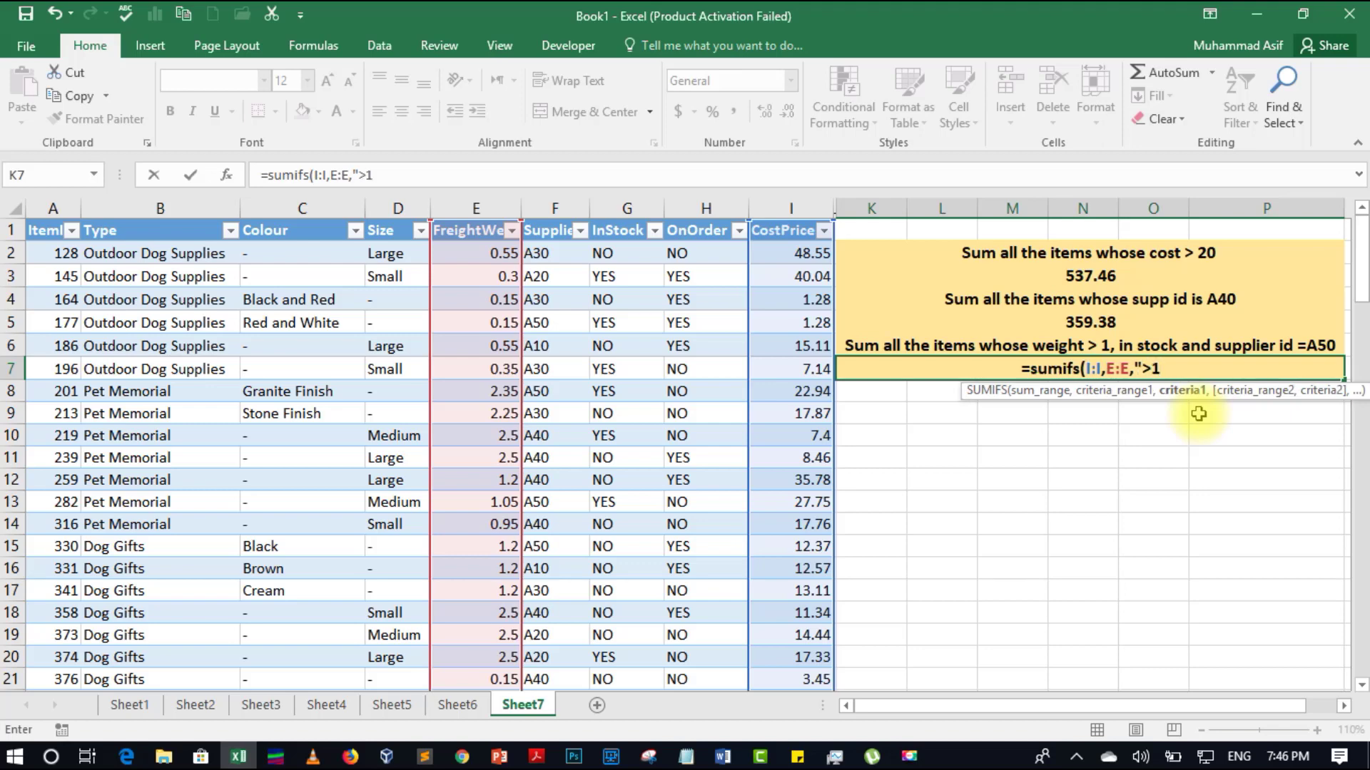
{"action": "type", "text": "\","}
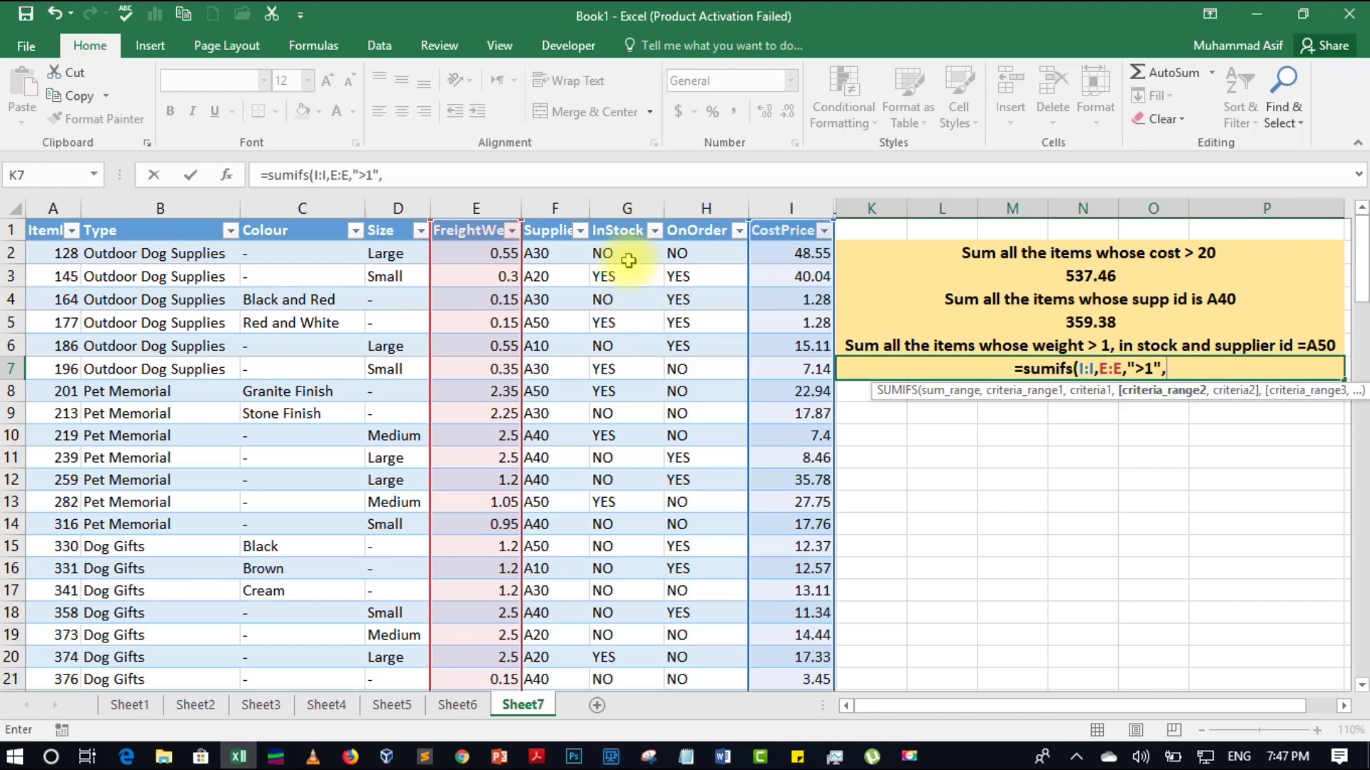
- Add the in-stock column G:G with the criterion "YES" as the second condition of the formula
{"action": "left_click", "coordinate": [627, 207]}
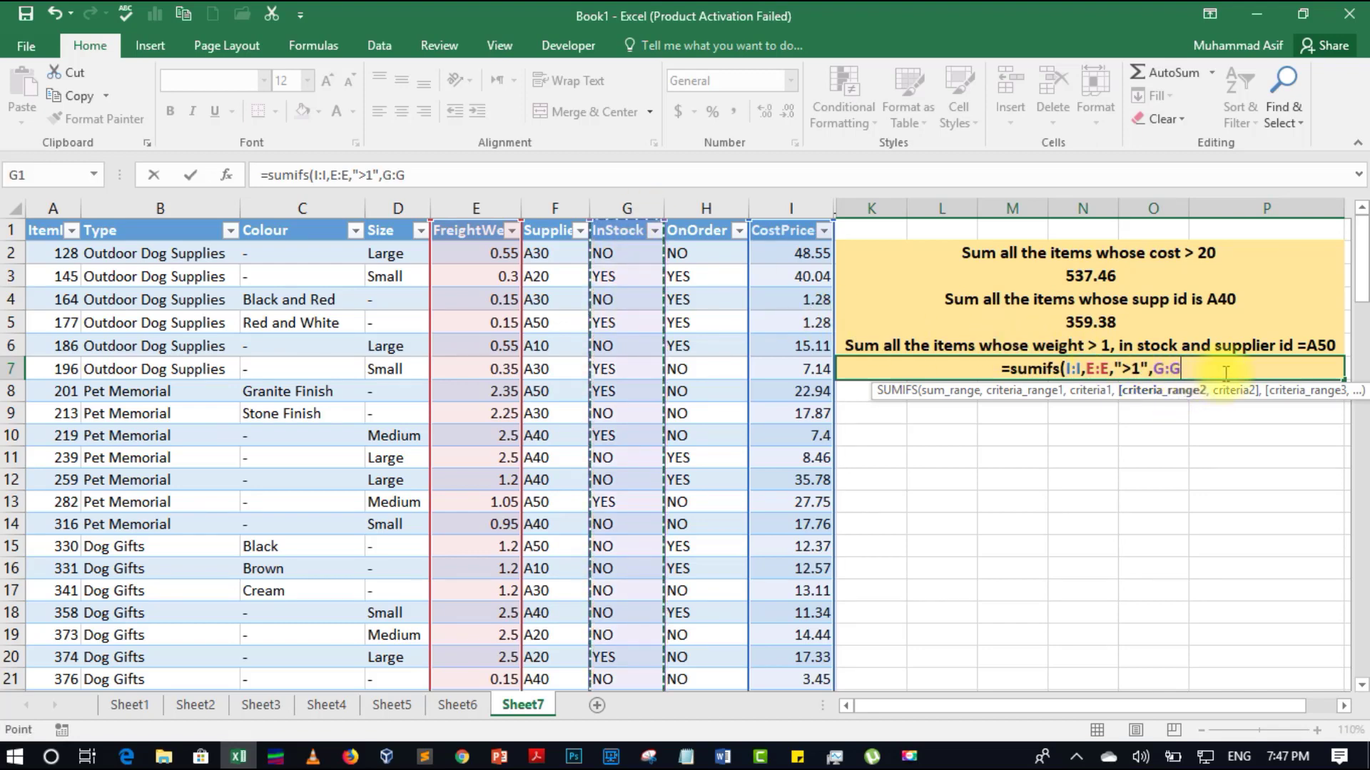
{"action": "type", "text": ","}
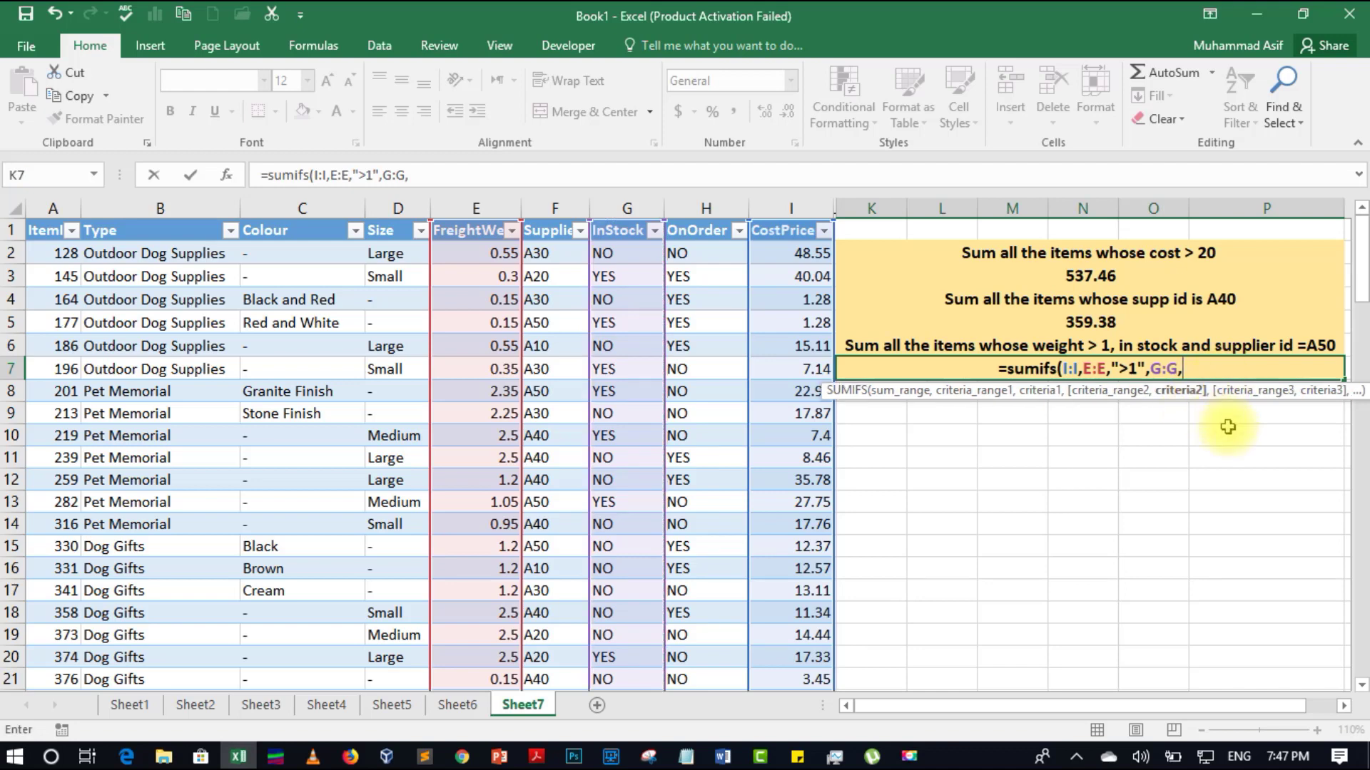
{"action": "type", "text": "\""}
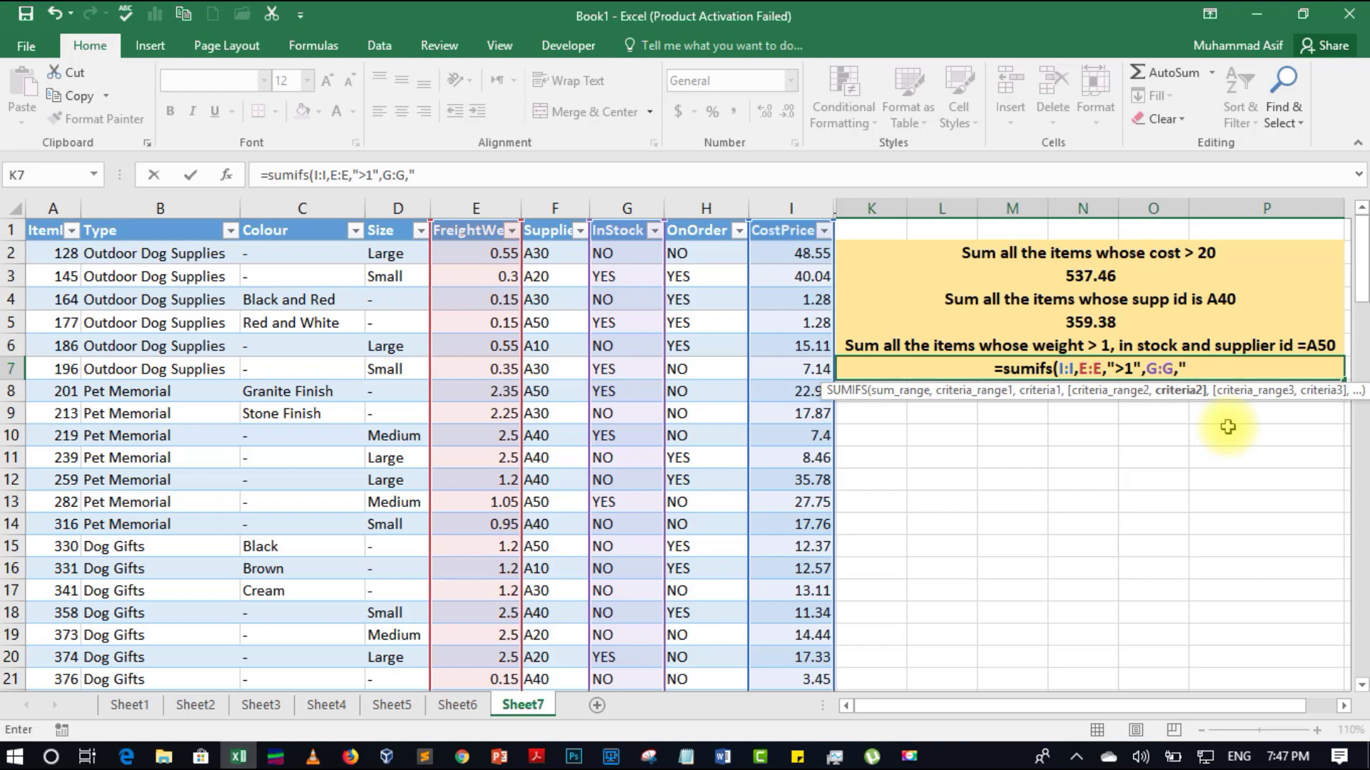
{"action": "type", "text": "YES"}
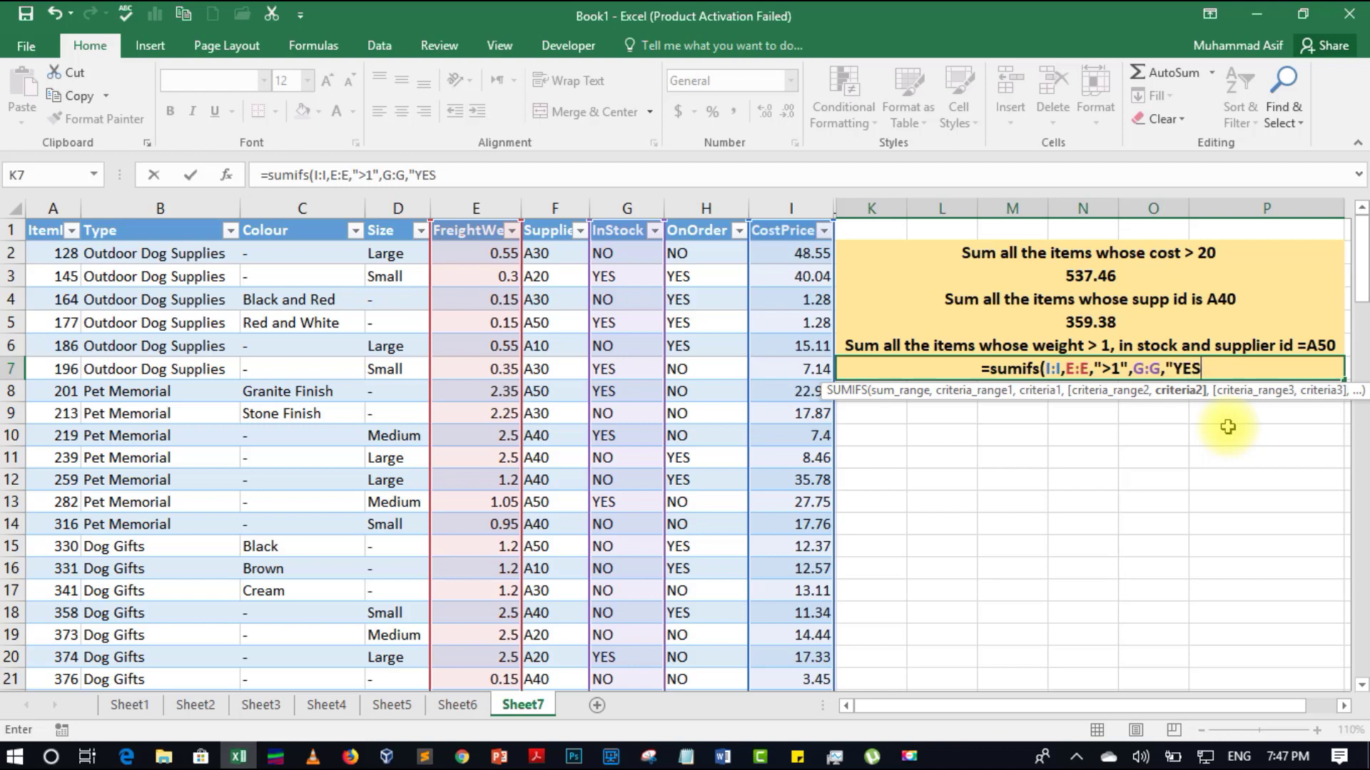
{"action": "type", "text": "\","}
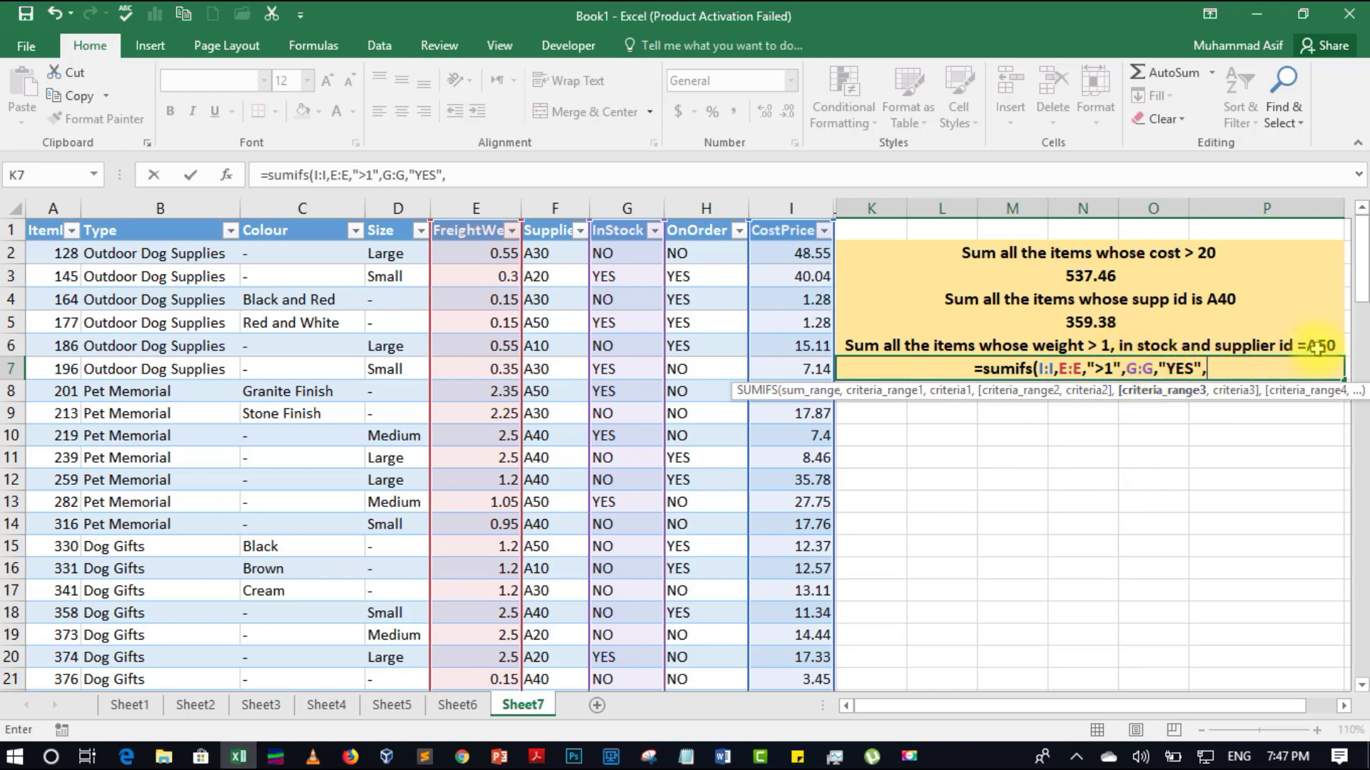
- Add the supplier column F:F with the criterion "A50" as the third condition, complete the SUMIFS formula, and select K7 to check it
{"action": "left_click", "coordinate": [558, 207]}
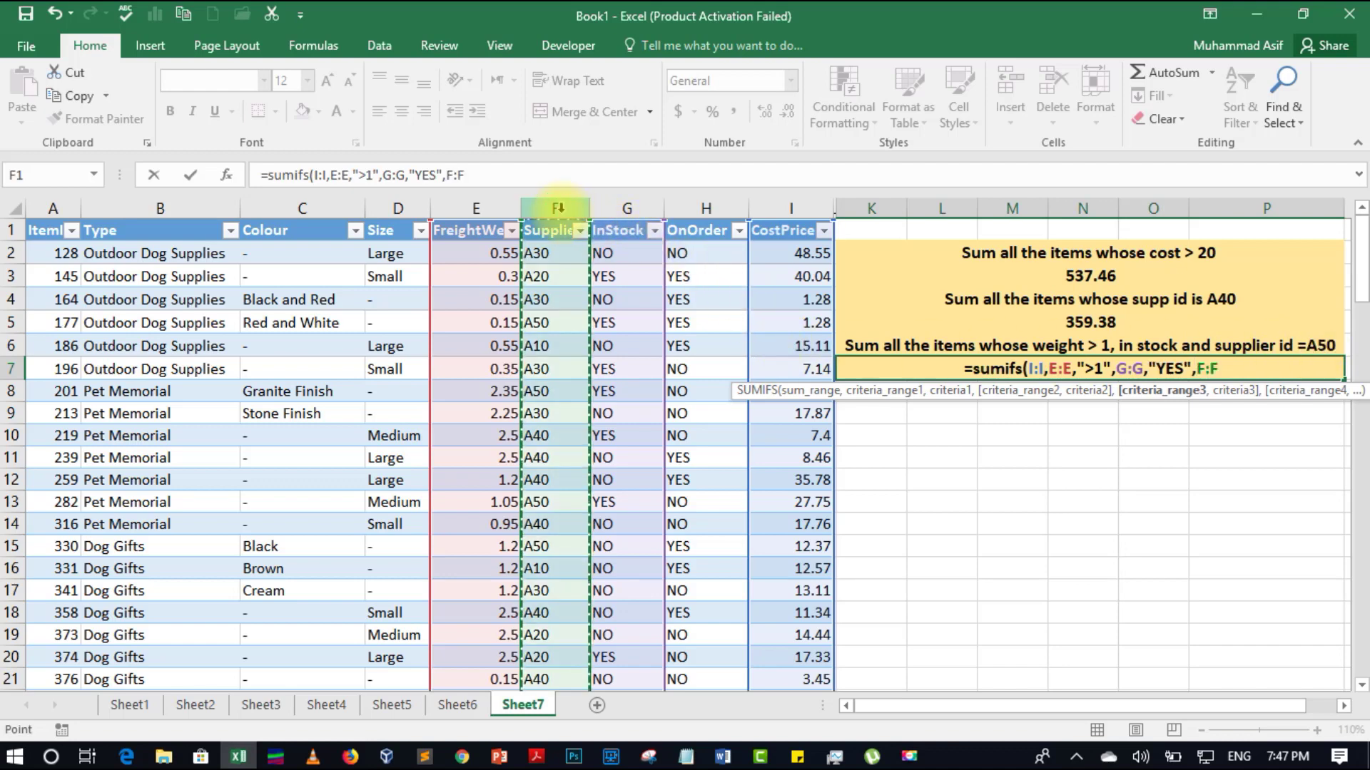
{"action": "type", "text": ","}
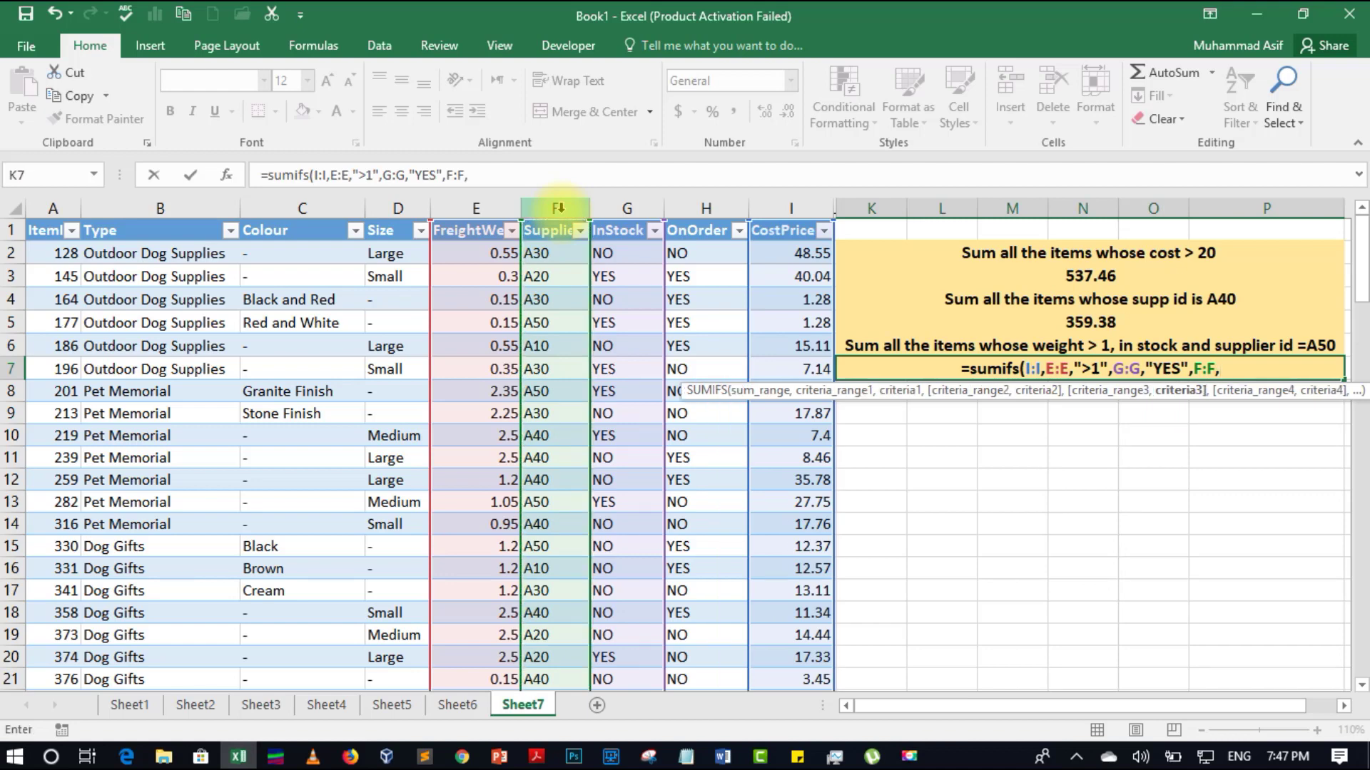
{"action": "type", "text": "\""}
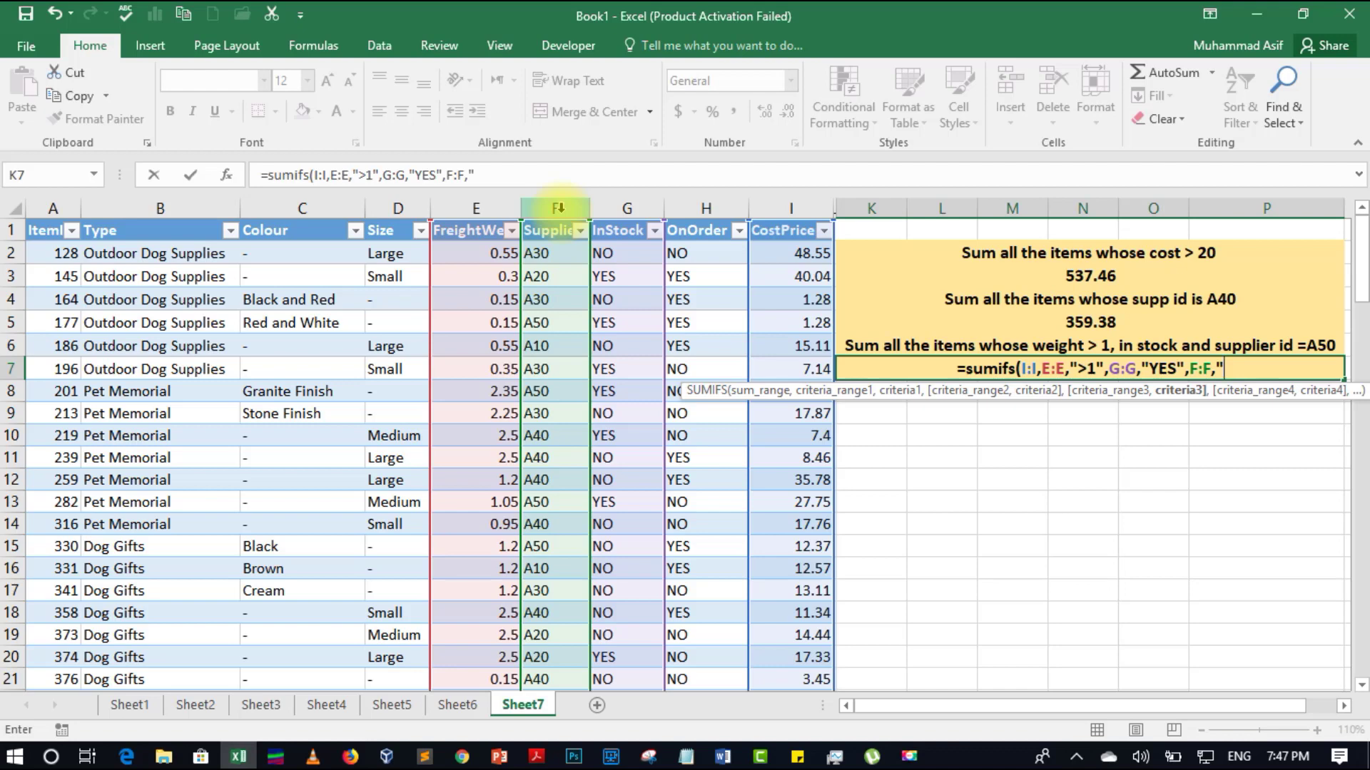
{"action": "type", "text": "A%"}
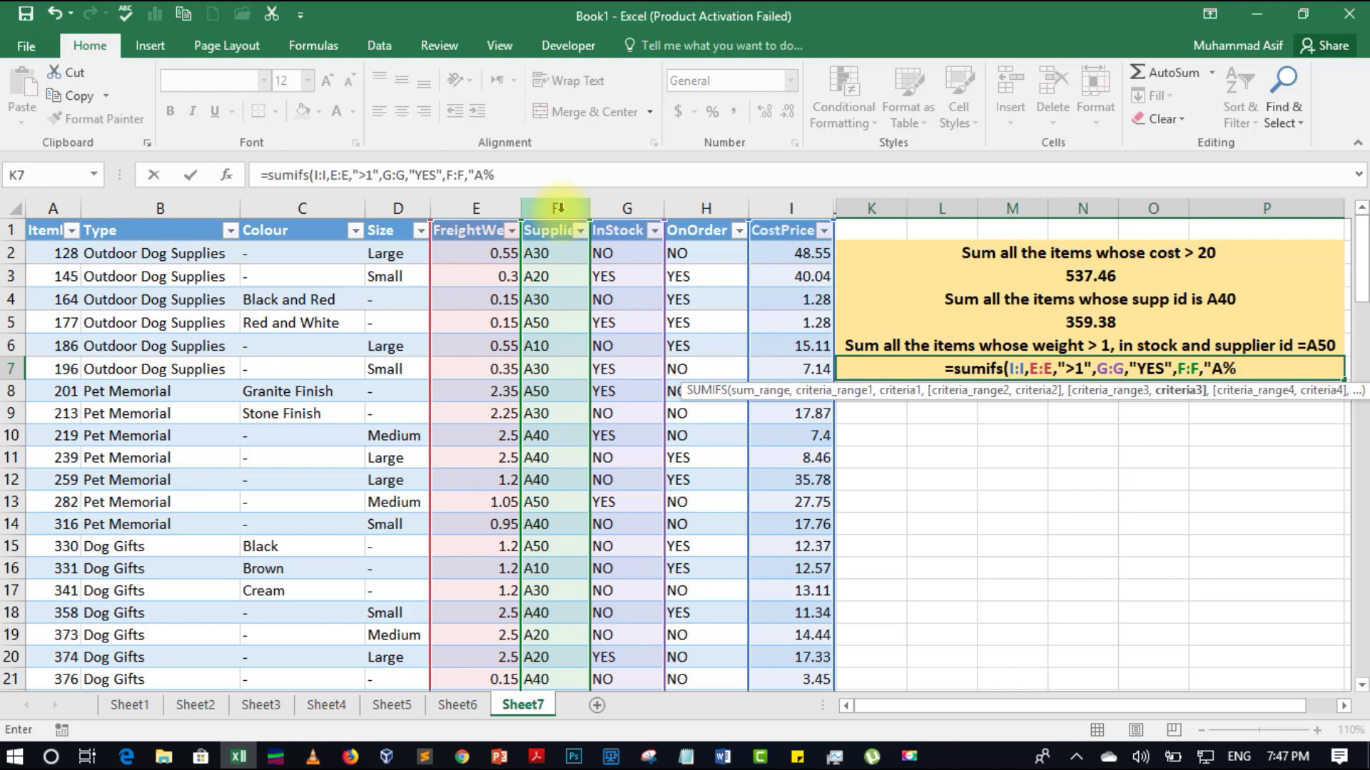
{"action": "key", "text": "BackSpace"}
{"action": "type", "text": "50"}
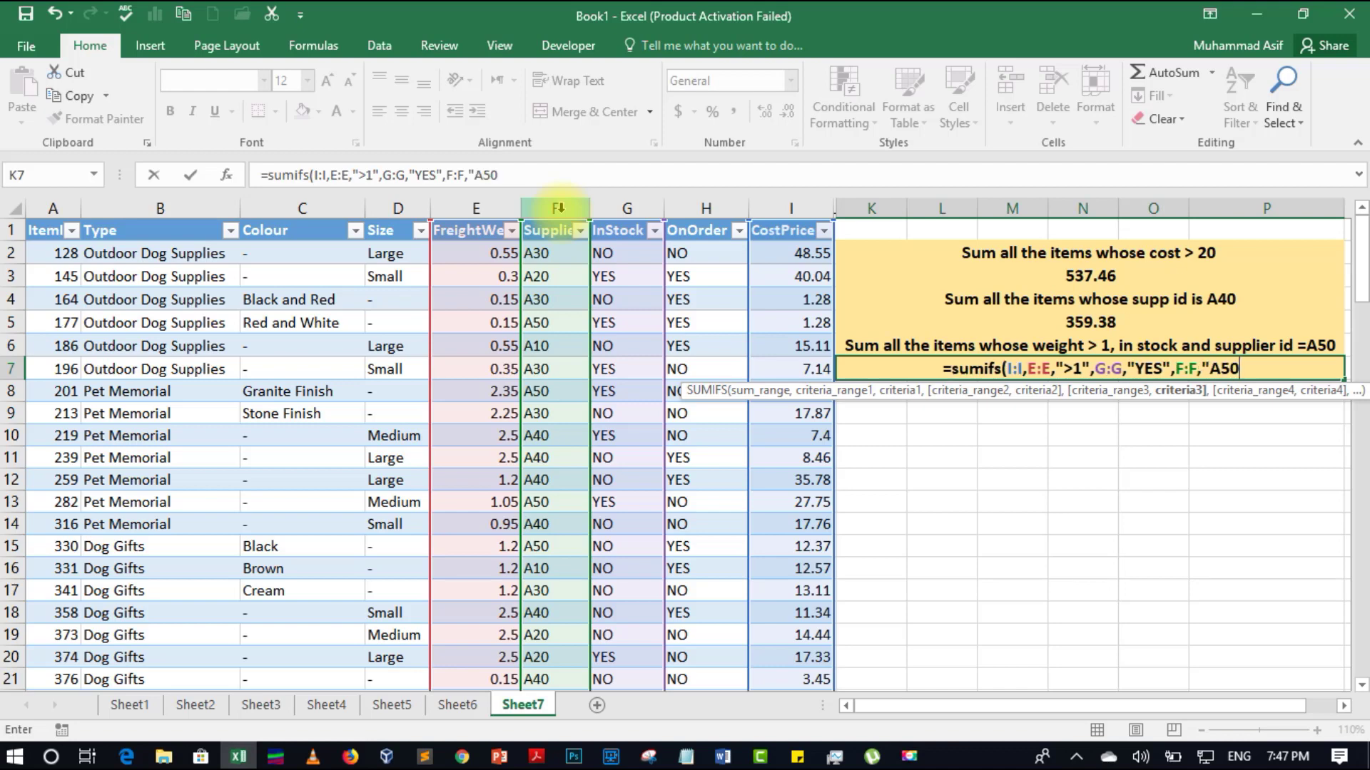
{"action": "type", "text": "\""}
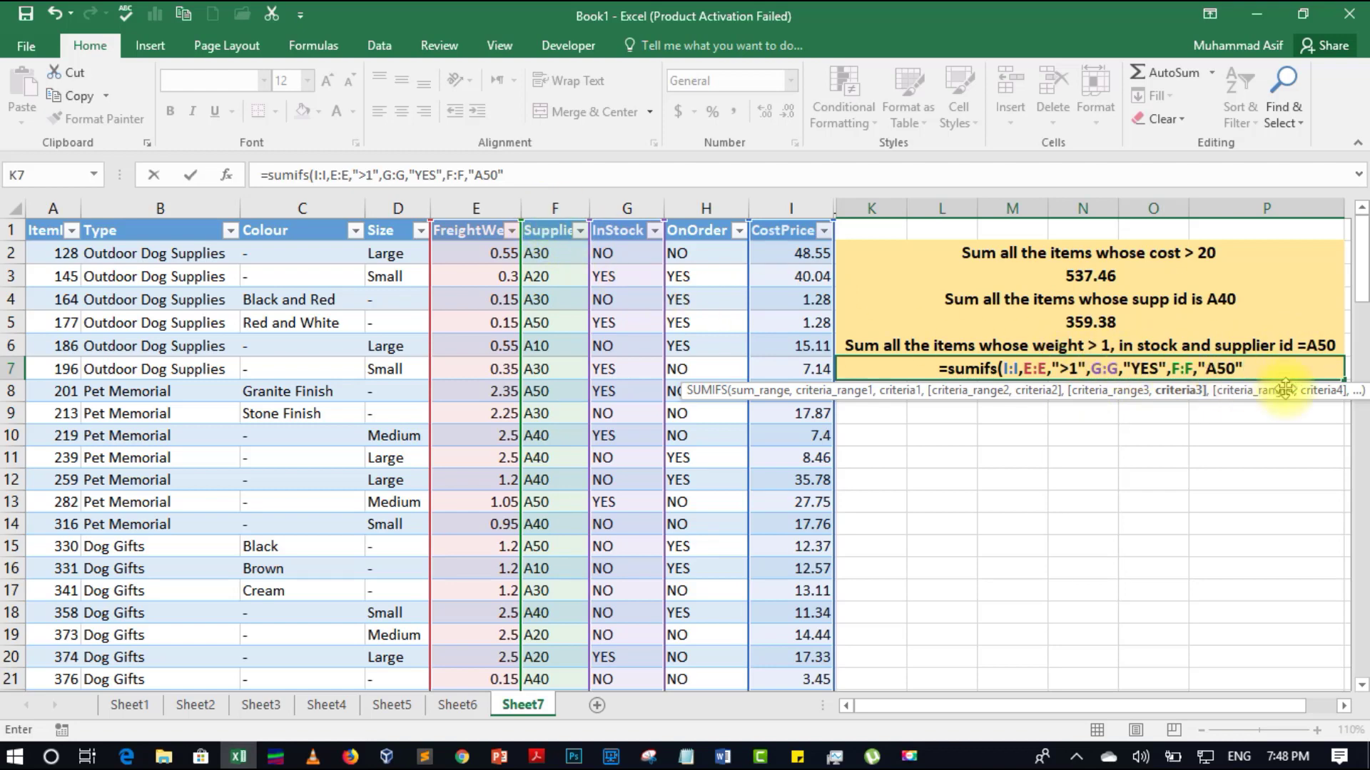
{"action": "type", "text": ")"}
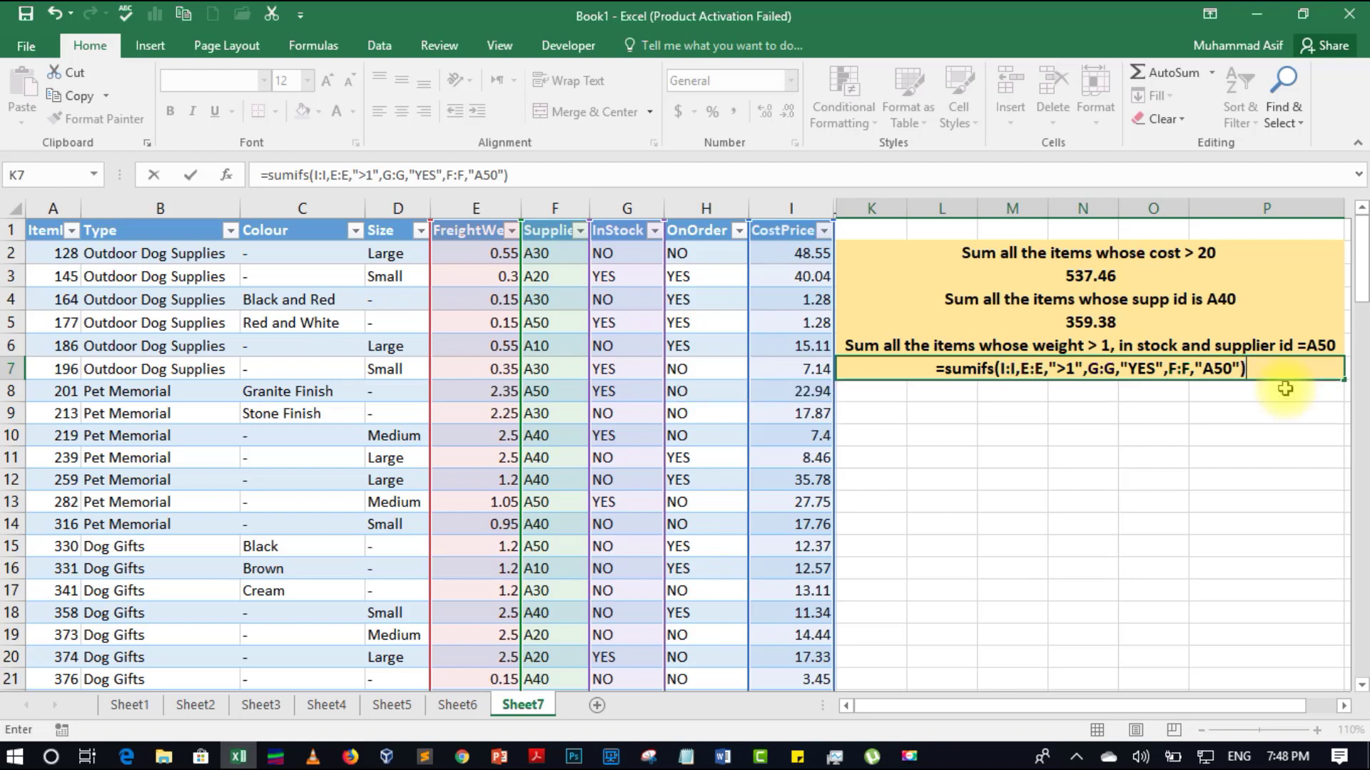
{"action": "key", "text": "Return"}
{"action": "left_click", "coordinate": [1109, 367]}
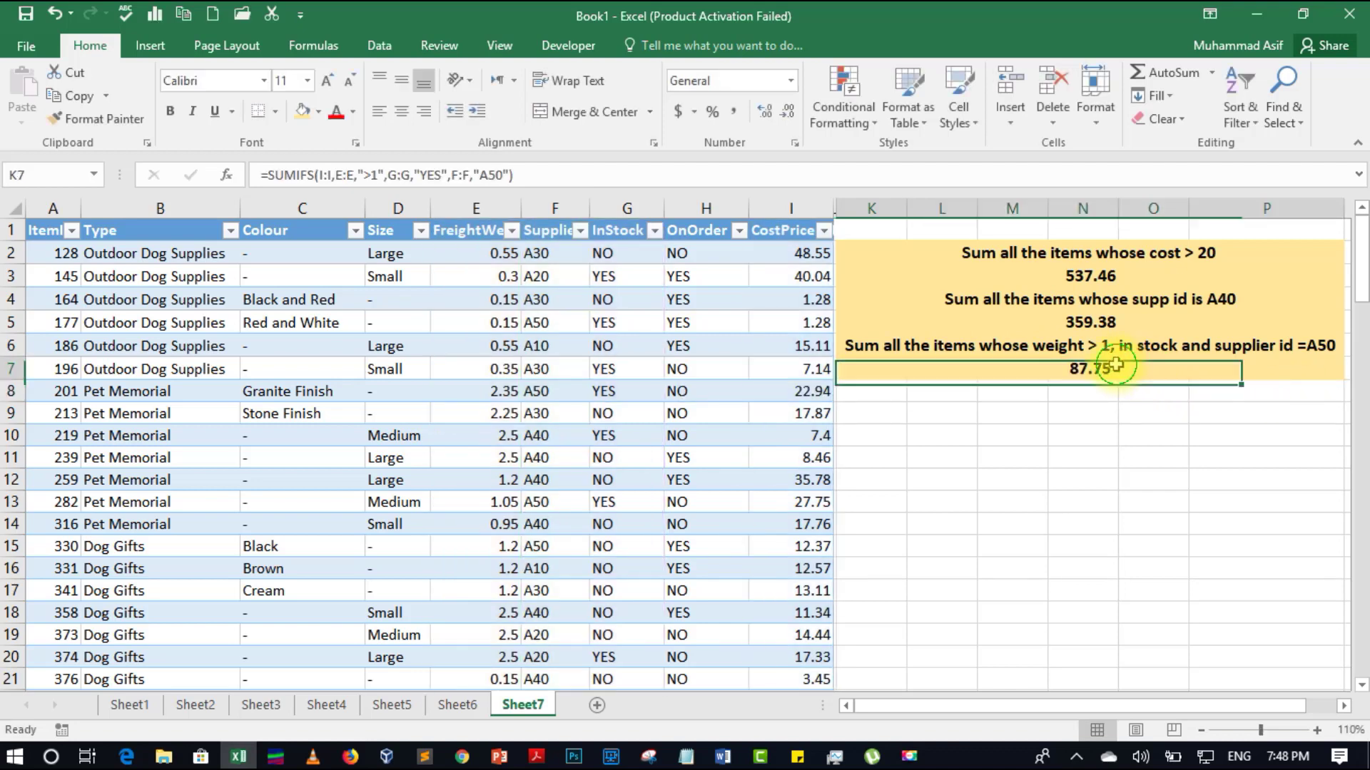